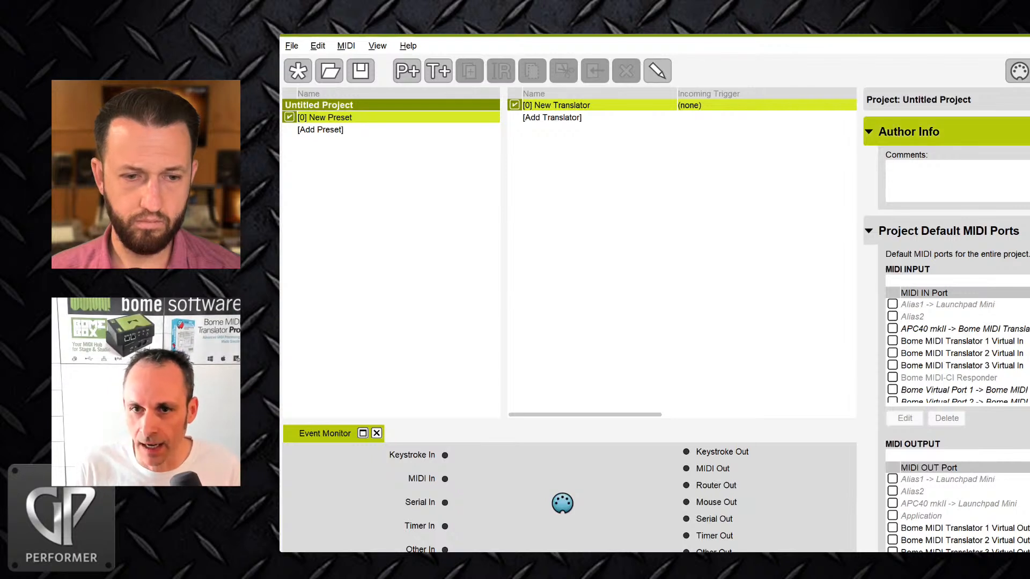
Enable Mein Port 4 as project input and Bome MIDI Translator 1 Virtual Out as project output, and route the input to that output
scroll(960, 252, "down", 3)
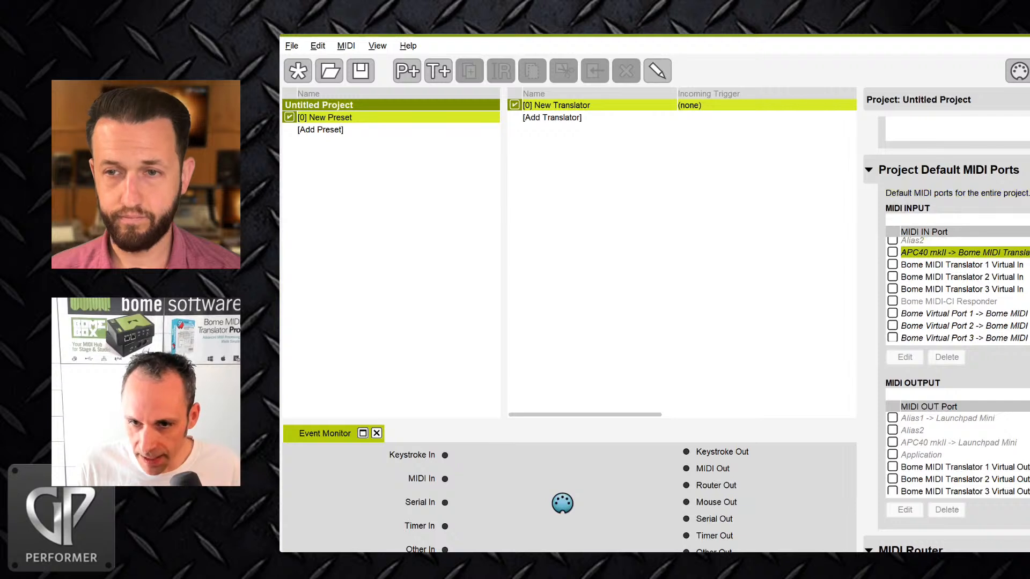
scroll(961, 252, "down", 2)
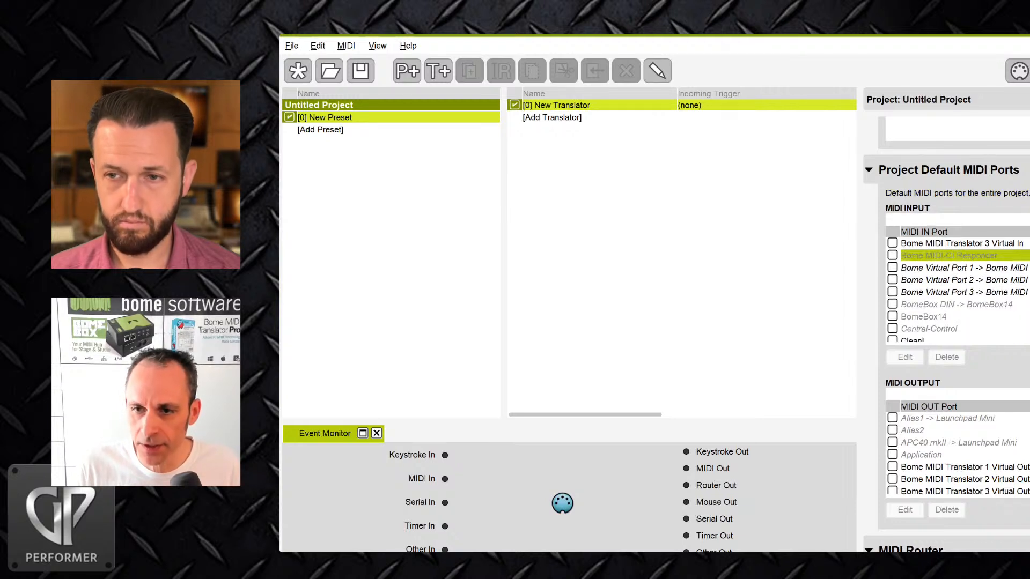
scroll(961, 268, "down", 3)
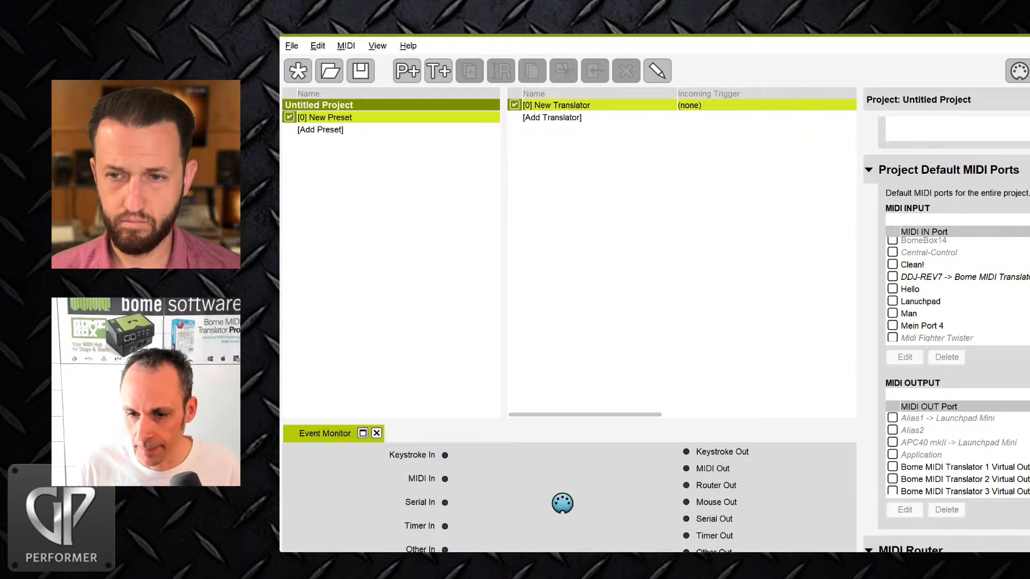
scroll(960, 241, "down", 6)
scroll(960, 241, "up", 2)
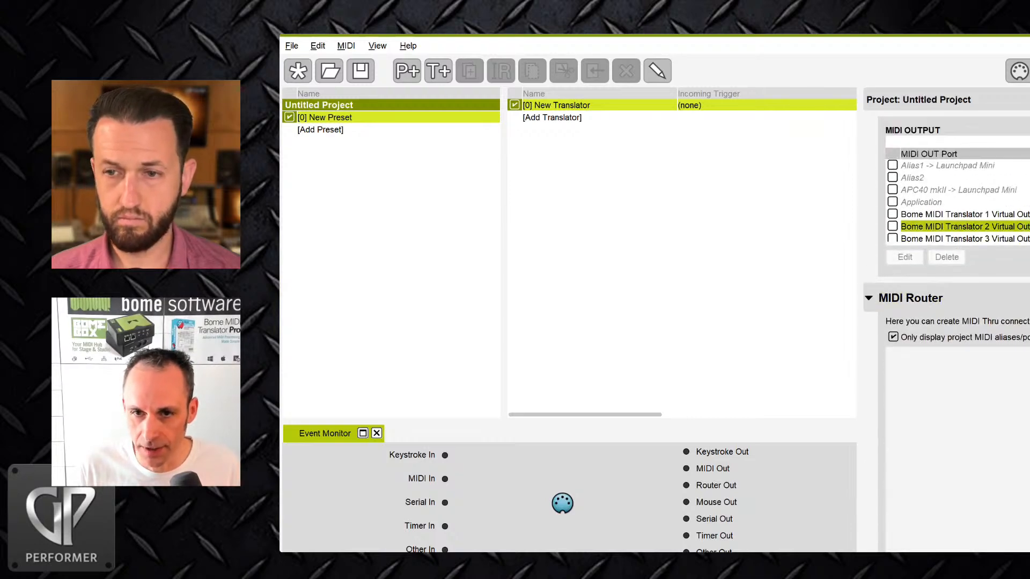
left_click(965, 214)
scroll(965, 215, "up", 2)
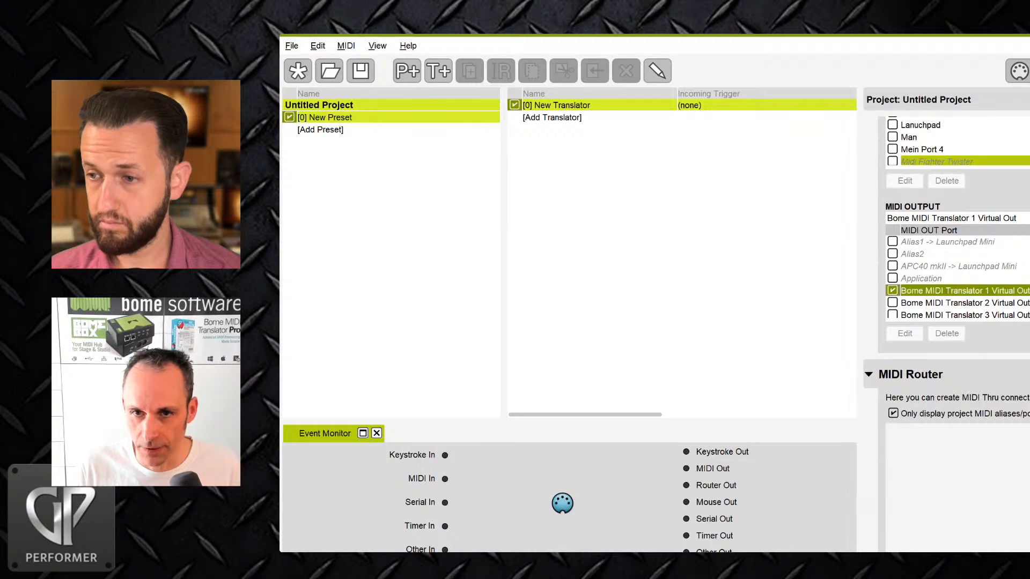
left_click(955, 149)
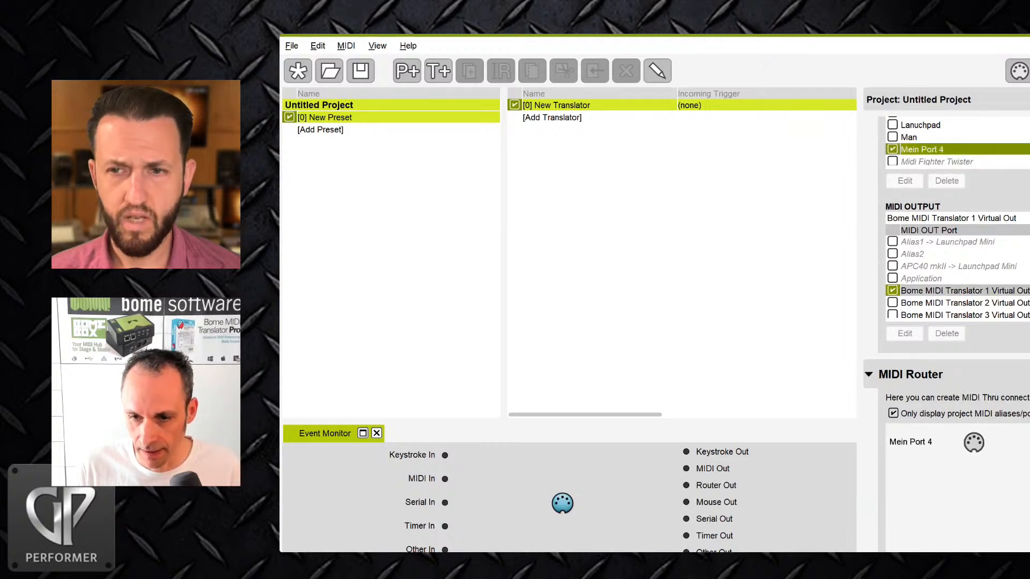
left_click_drag(974, 443, 1029, 445)
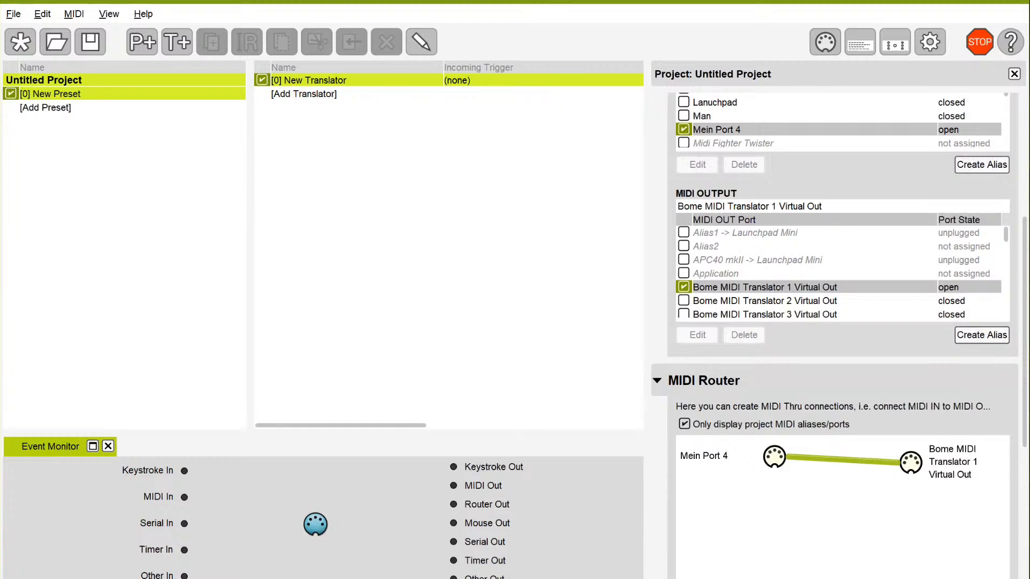
Examine the project's MIDI Router and Global AppleScript sections and the properties of the New Preset
scroll(838, 284, "down", 4)
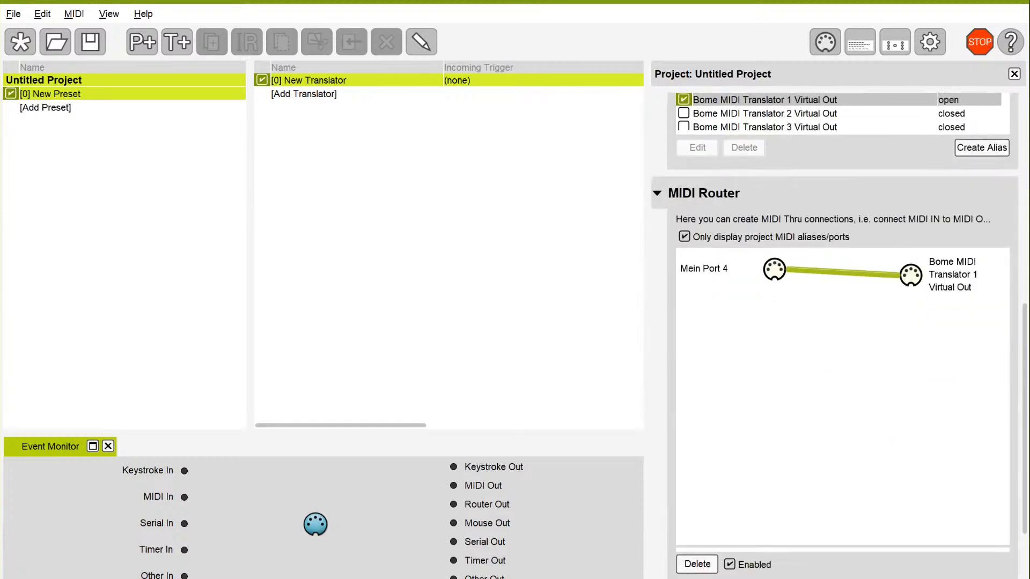
scroll(839, 322, "down", 2)
scroll(839, 332, "up", 1)
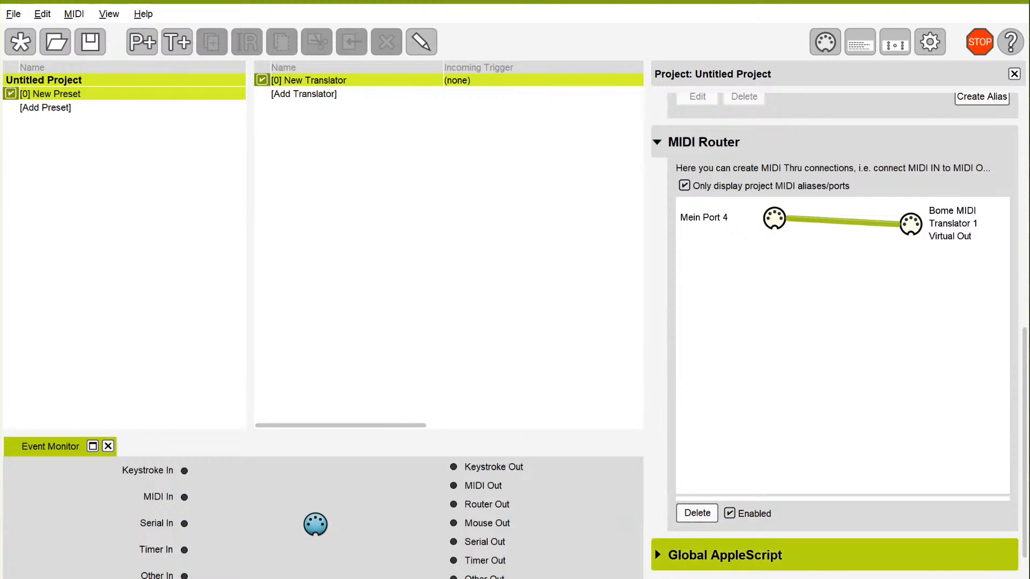
left_click(725, 556)
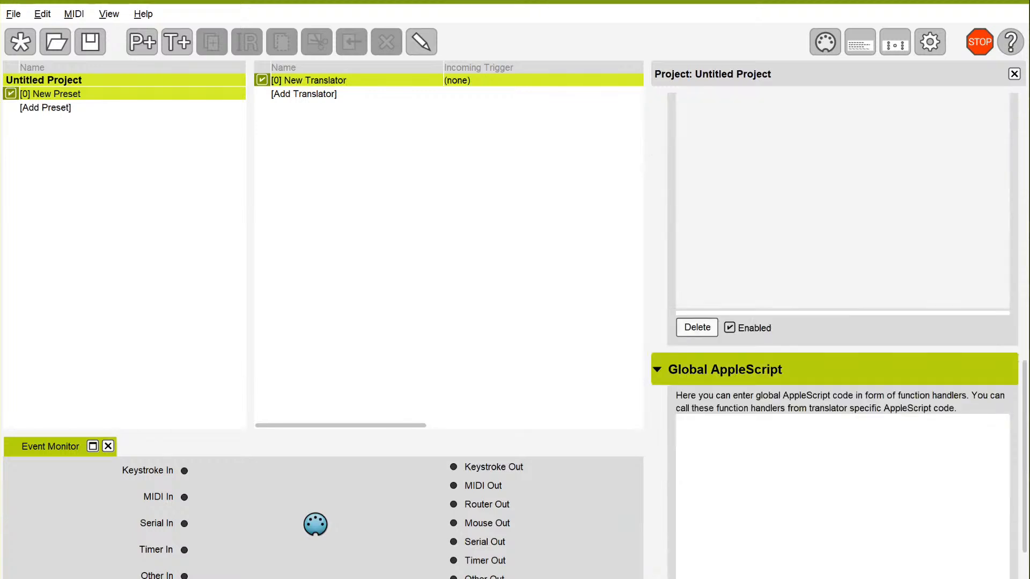
scroll(725, 555, "down", 1)
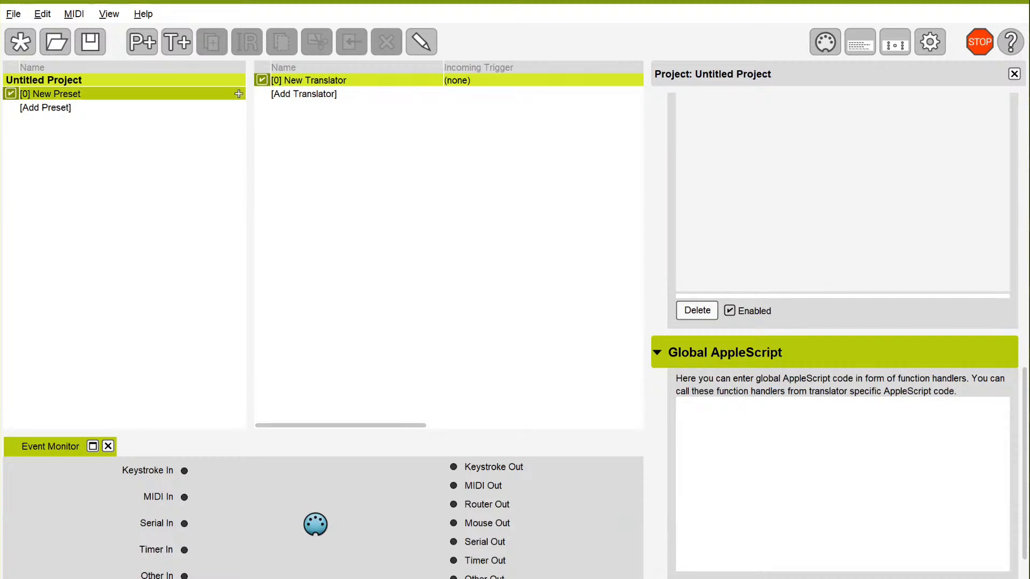
left_click(239, 94)
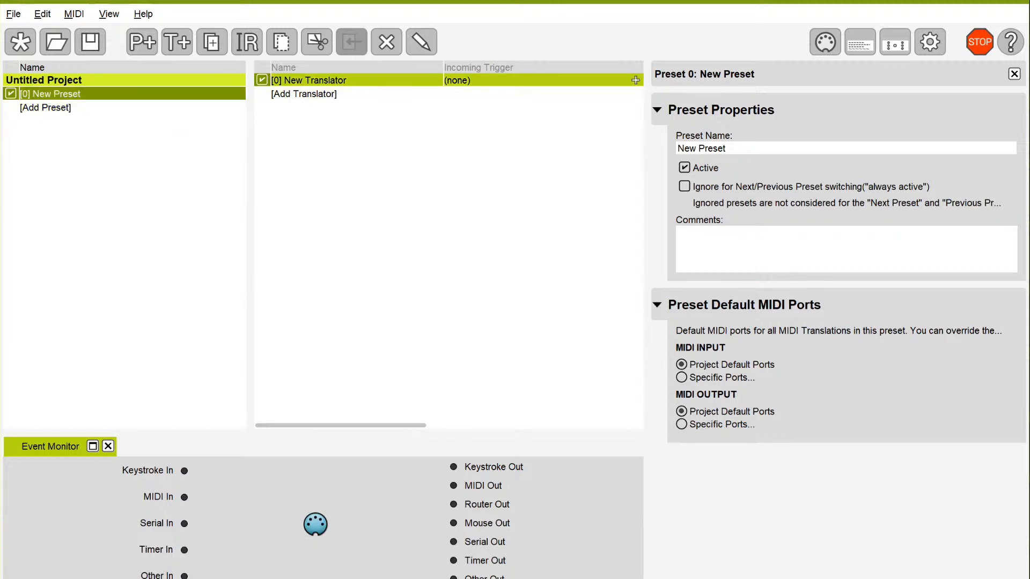
Open the New Translator and set its incoming action to MIDI Message
left_click(322, 80)
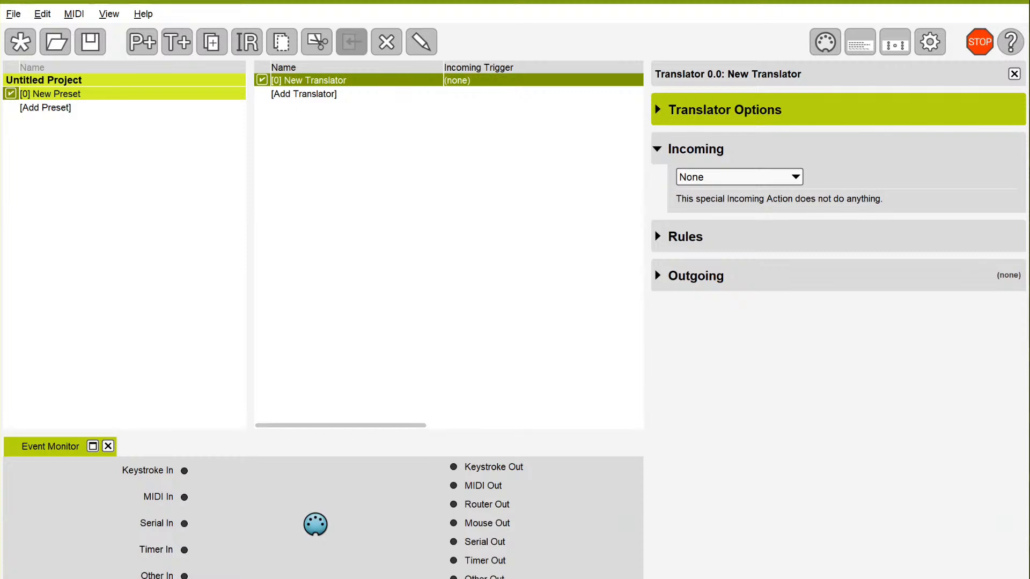
left_click(724, 110)
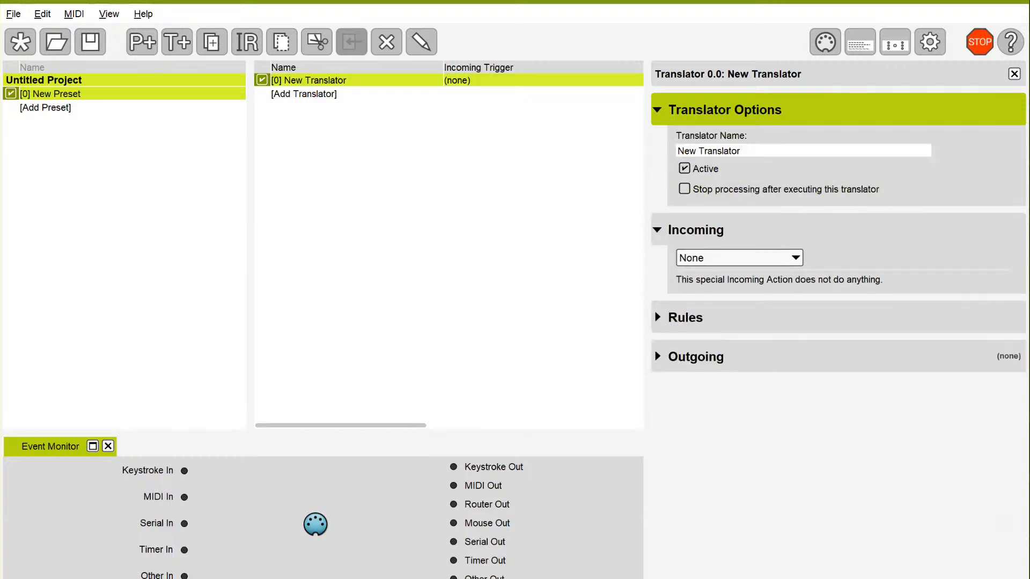
left_click(724, 110)
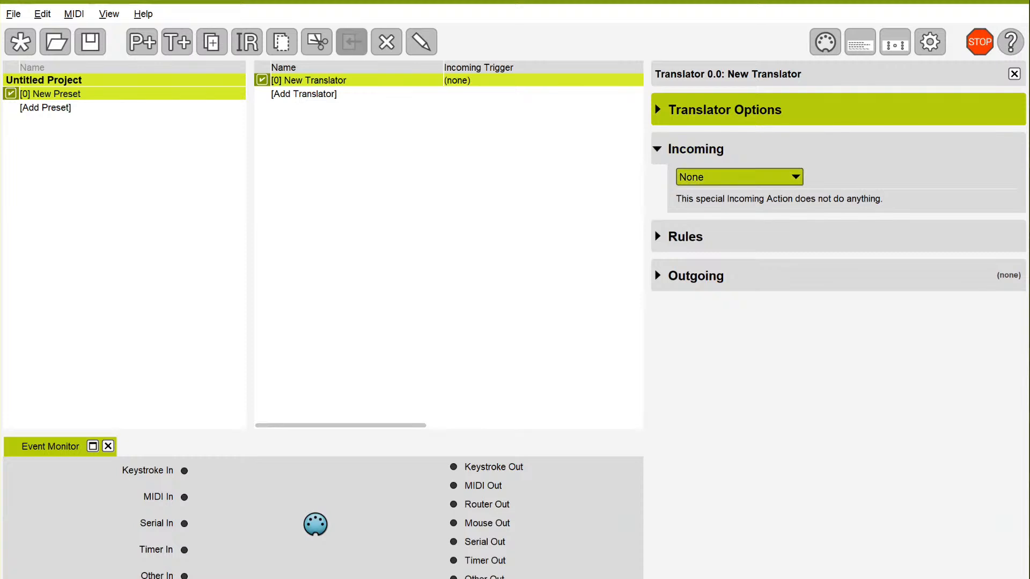
left_click(739, 177)
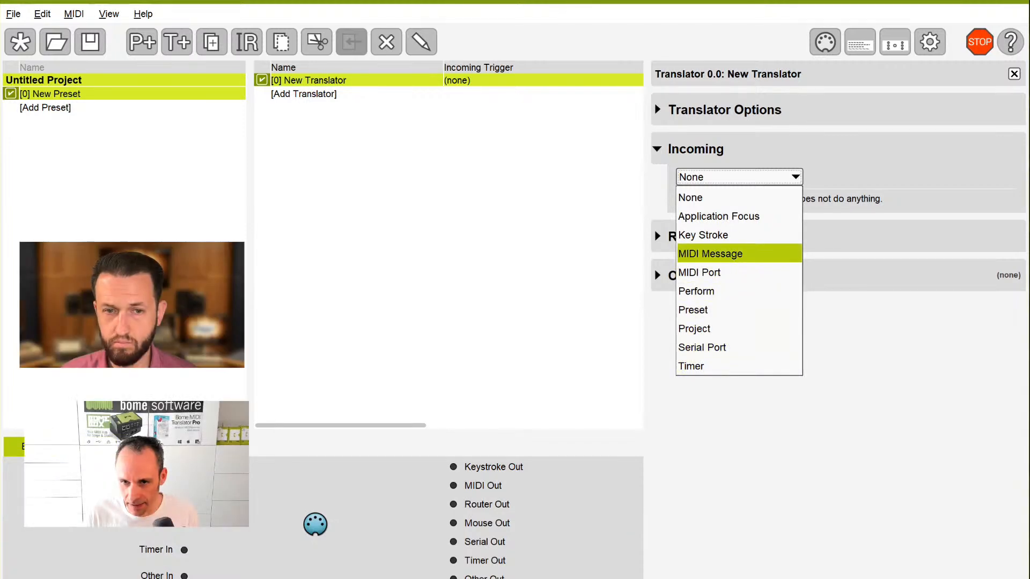
key("Return")
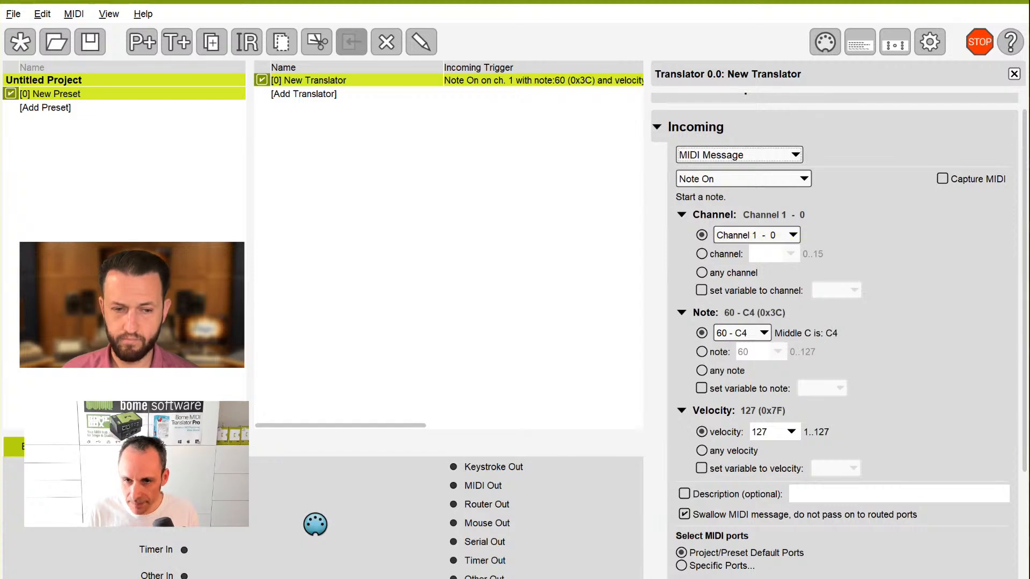
Look through the MIDI message types available for the translator's incoming action
left_click(744, 179)
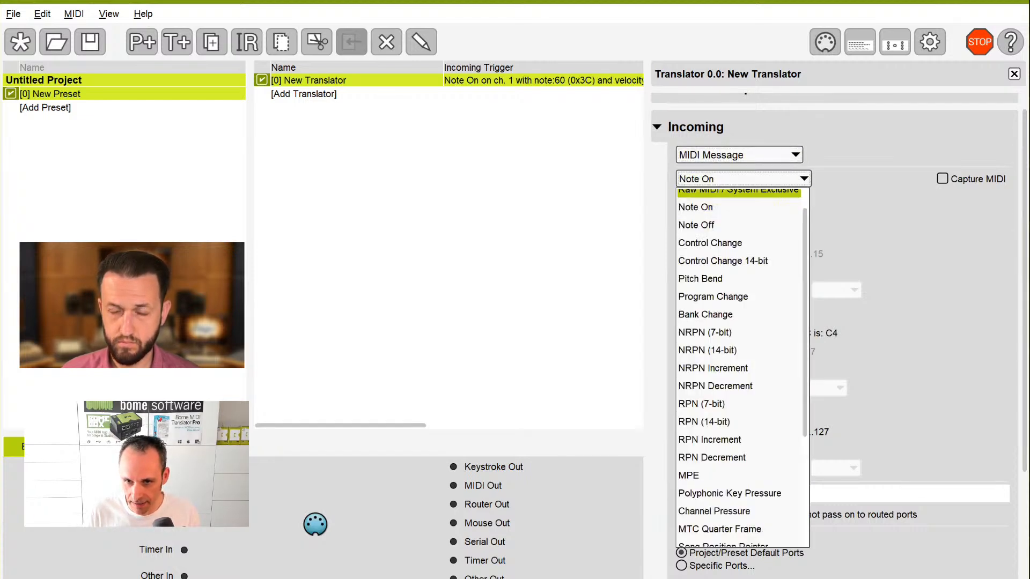
scroll(739, 297, "up", 1)
scroll(739, 297, "down", 7)
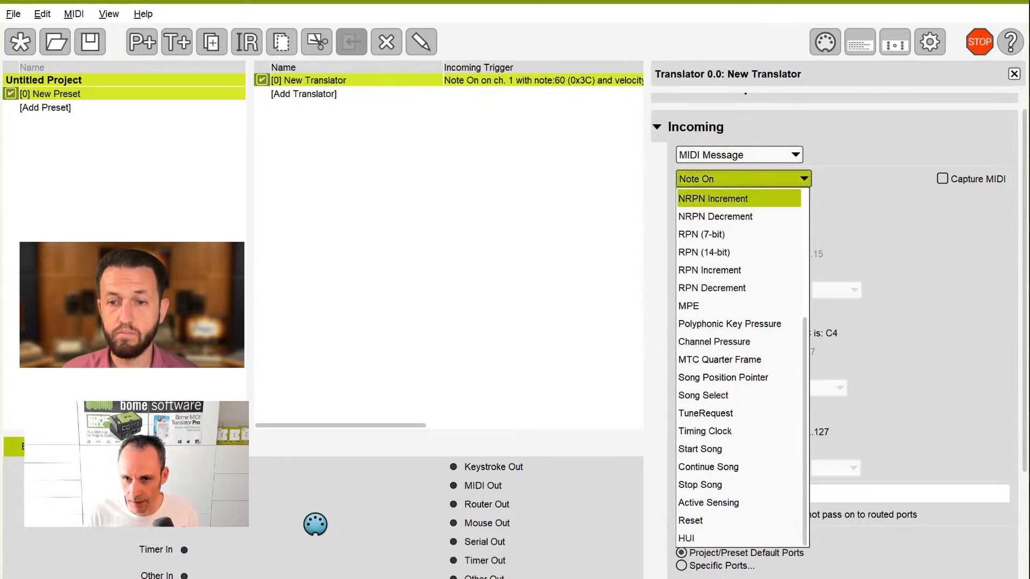
key("Escape")
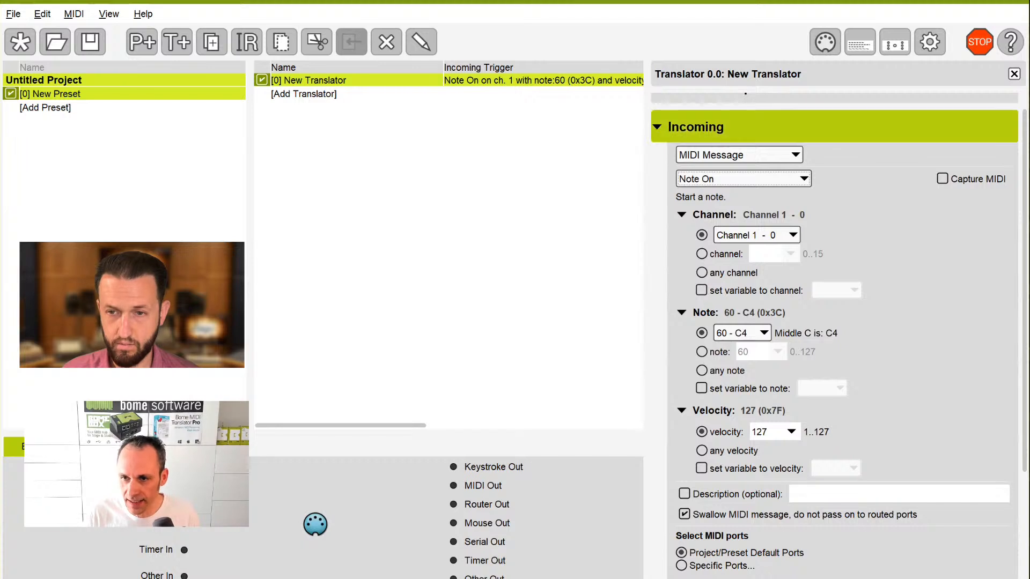
Enable MIDI capture for the incoming action and select nanoKONTROL2 as its specific MIDI input port
left_click(942, 178)
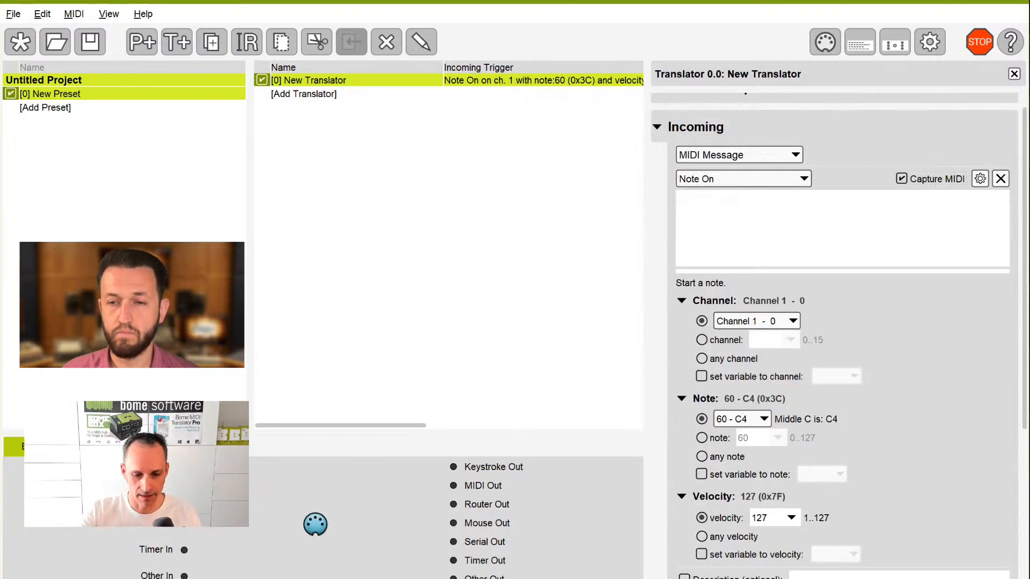
scroll(719, 533, "down", 3)
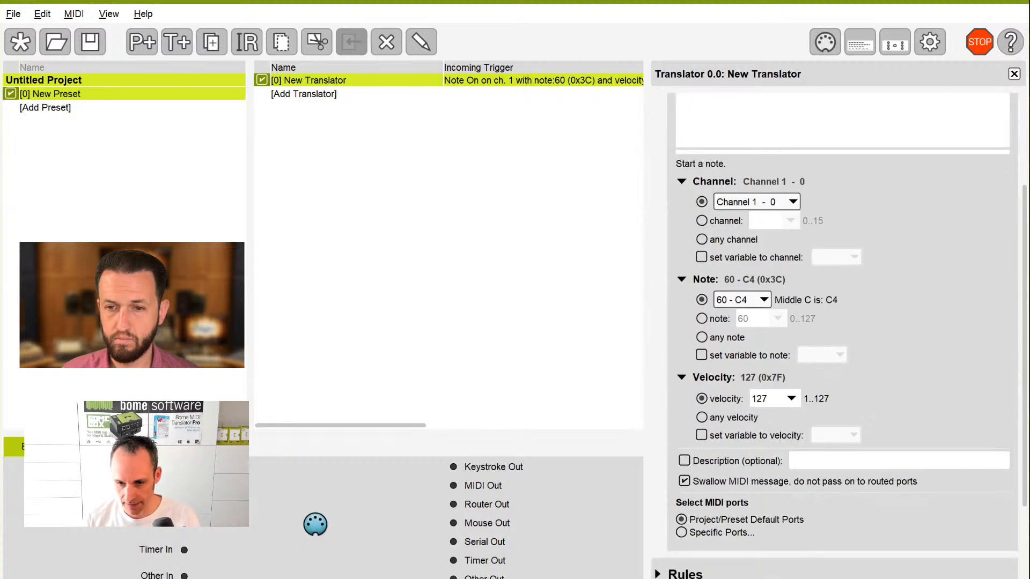
left_click(719, 533)
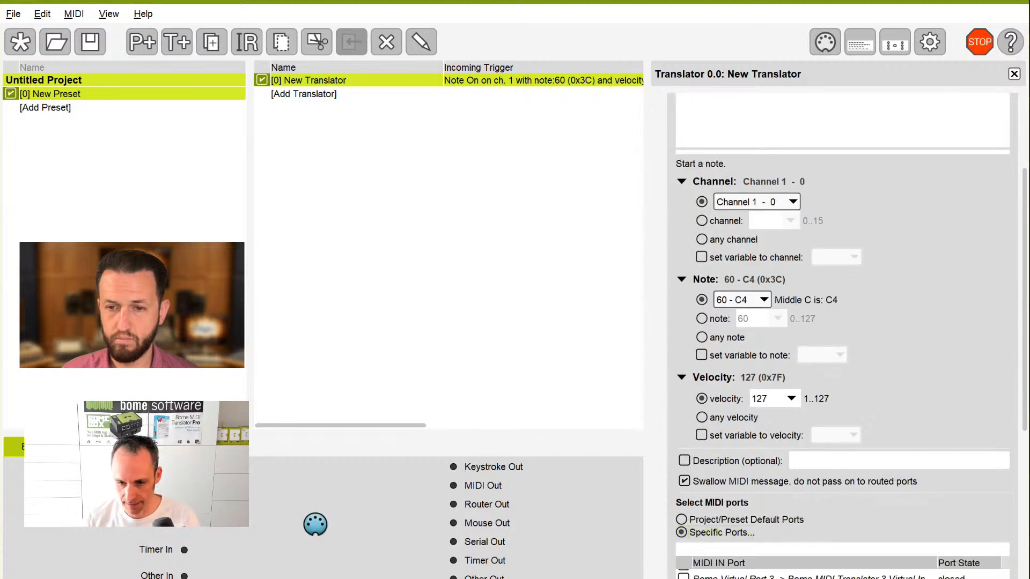
scroll(751, 483, "down", 2)
key("Down")
key("Down")
key("Down")
key("Down")
key("Down")
key("Down")
key("Down")
key("Down")
key("Down")
key("Down")
key("Down")
key("Down")
key("Down")
key("Down")
key("Down")
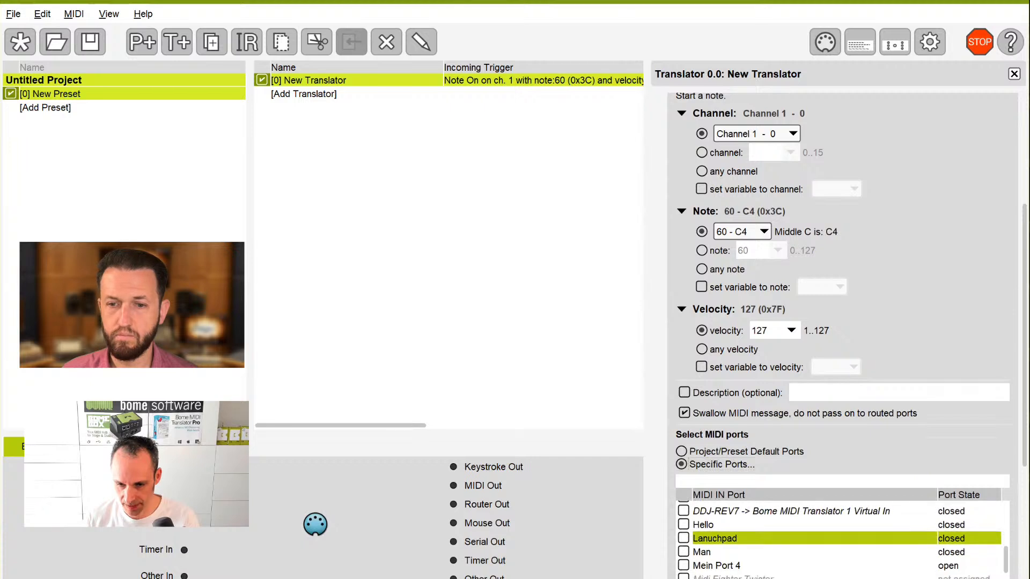
key("Down")
key("Down")
key("Down")
key("Down")
key("Down")
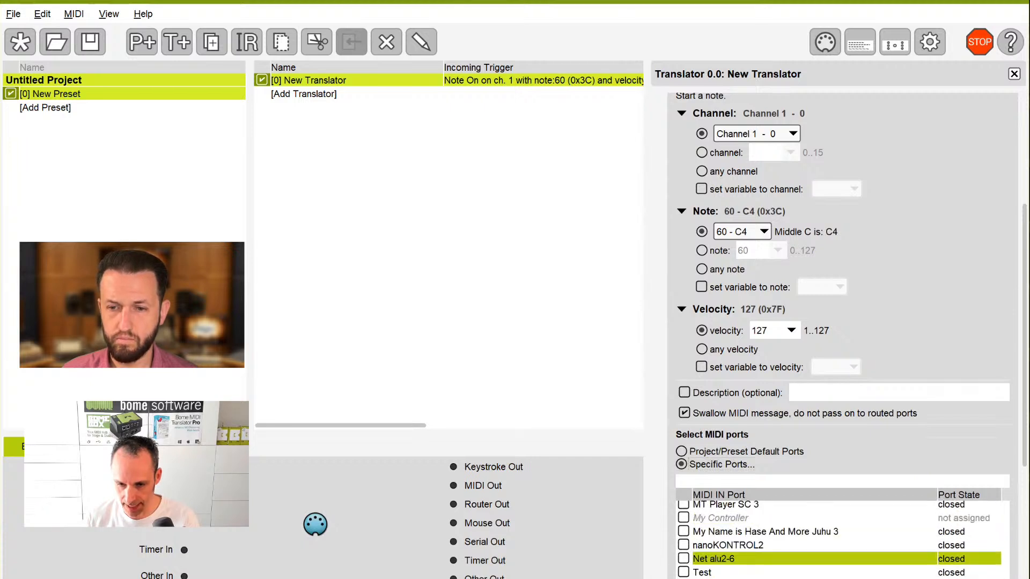
key("Up")
key("space")
Use the captured Control Change on channel 1 with CC# 43 and value 0 as the incoming trigger, and stop capturing
scroll(837, 336, "up", 4)
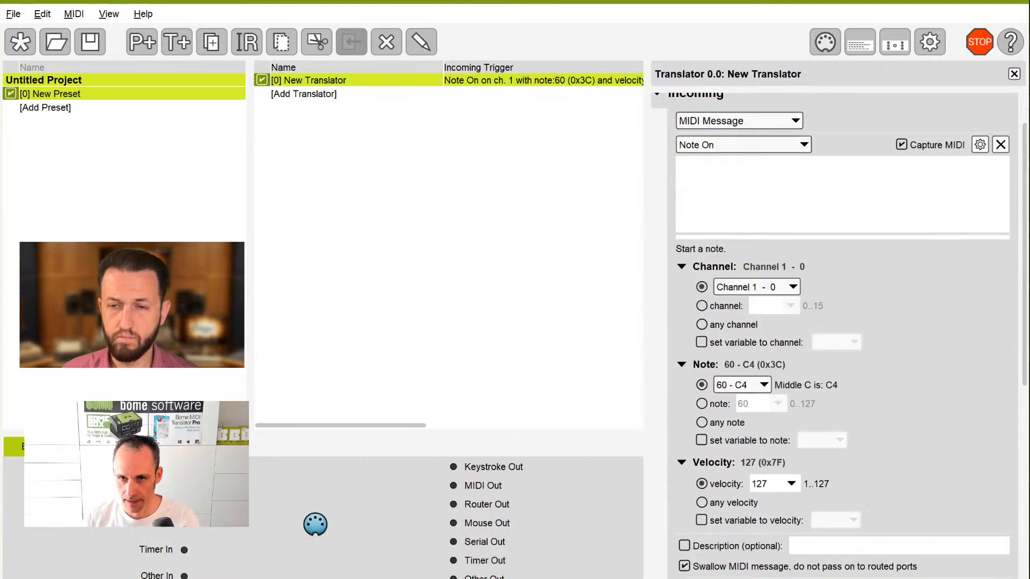
scroll(837, 336, "up", 2)
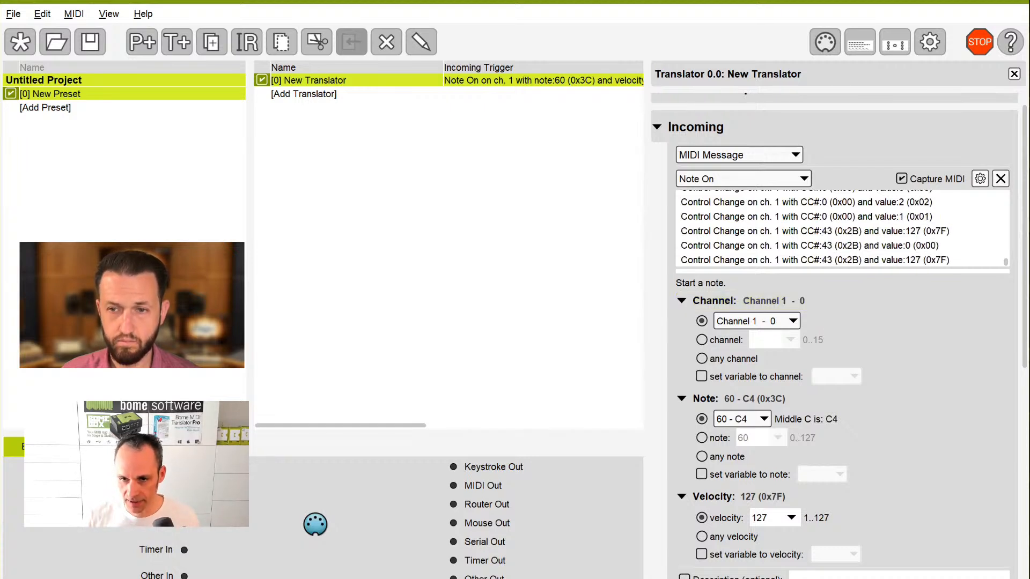
left_click(809, 246)
left_click(902, 179)
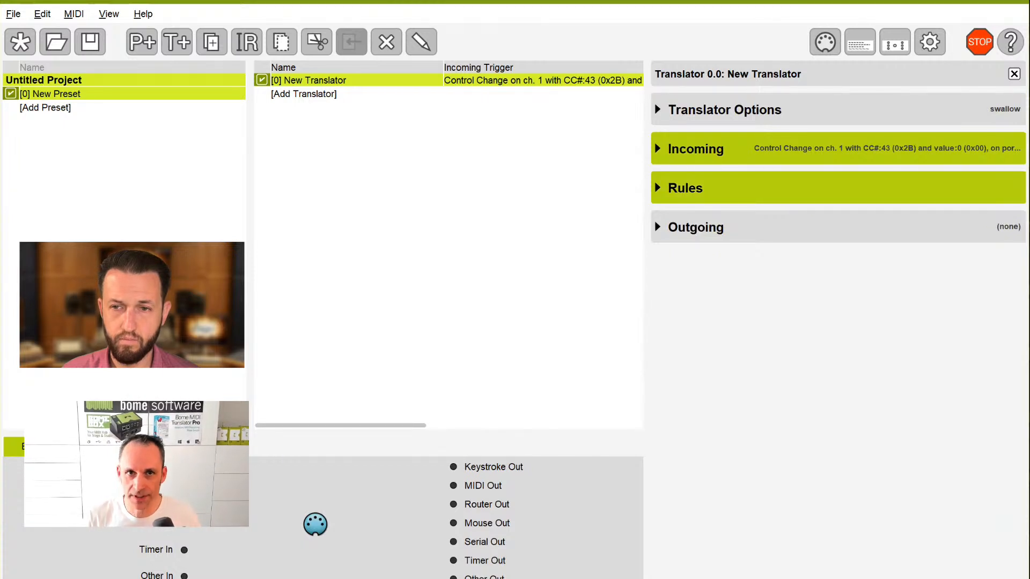
Examine the translator's Rules section and its rule editor, and collapse it again
left_click(685, 189)
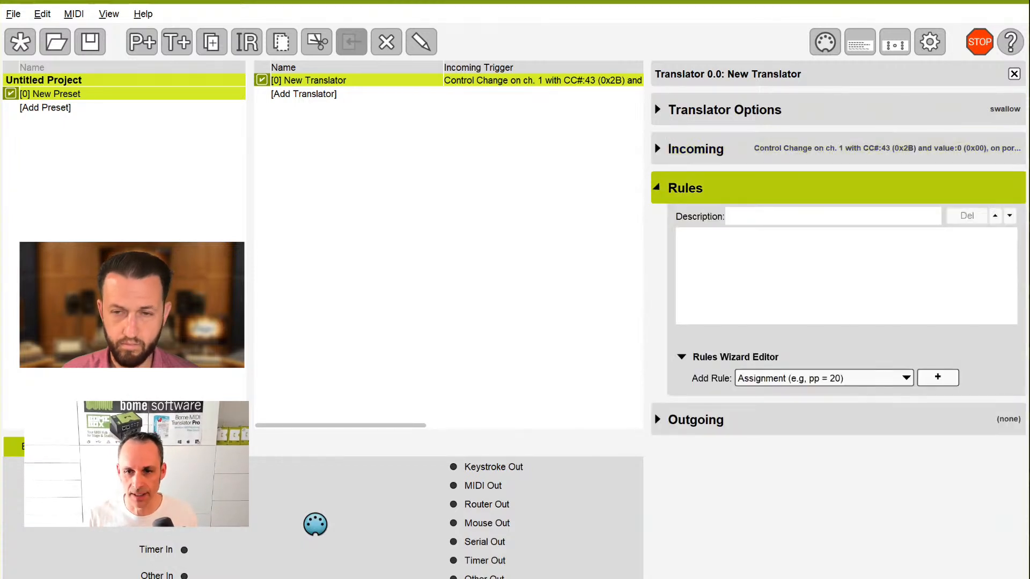
left_click(845, 258)
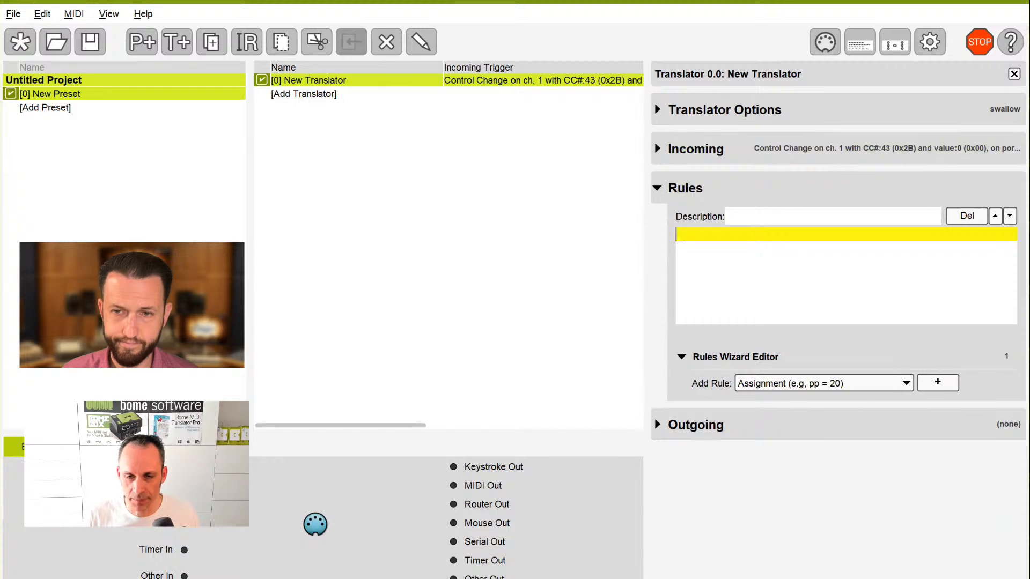
left_click(686, 188)
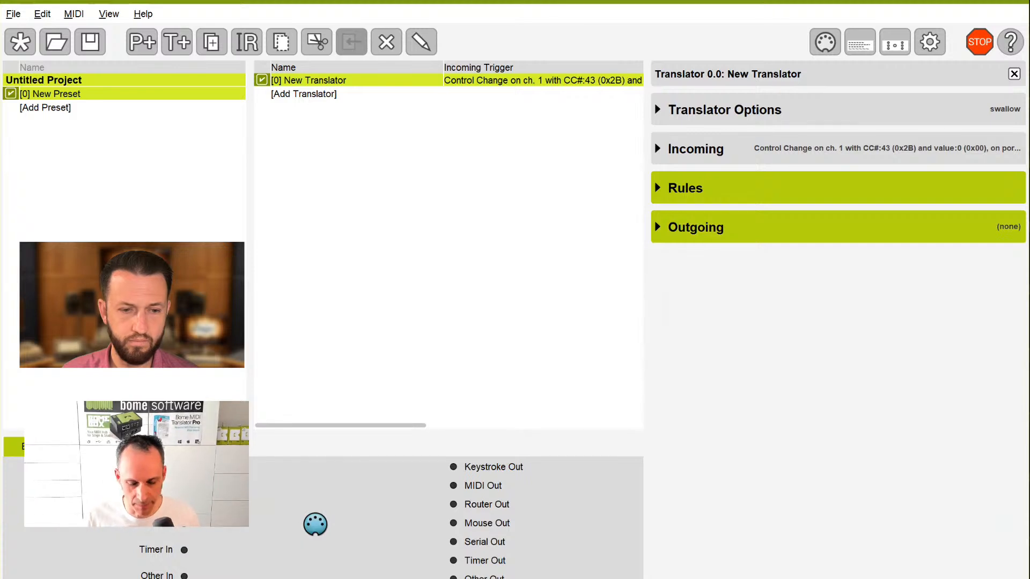
Look through the action types available for the translator's outgoing action
left_click(695, 228)
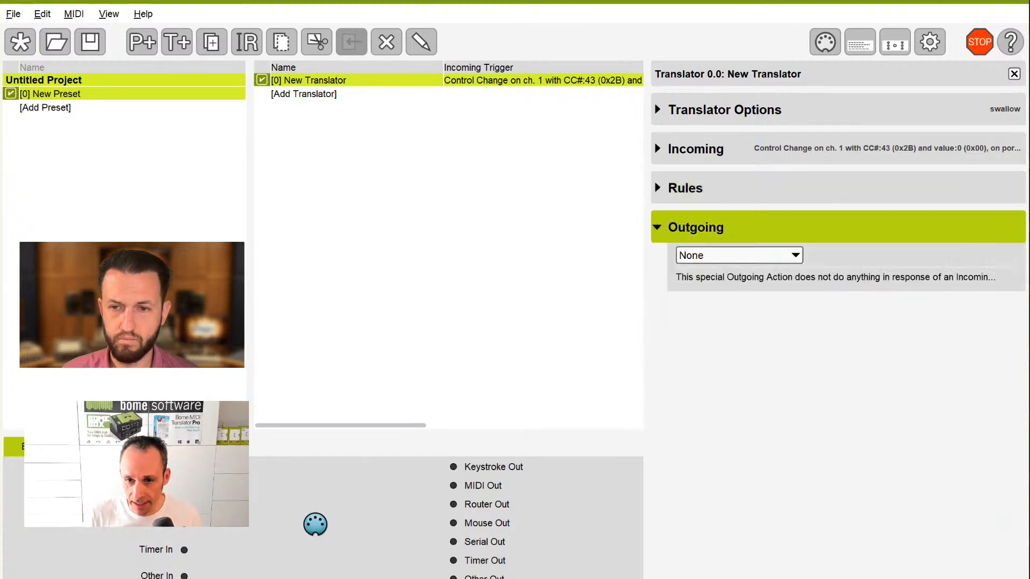
left_click(740, 255)
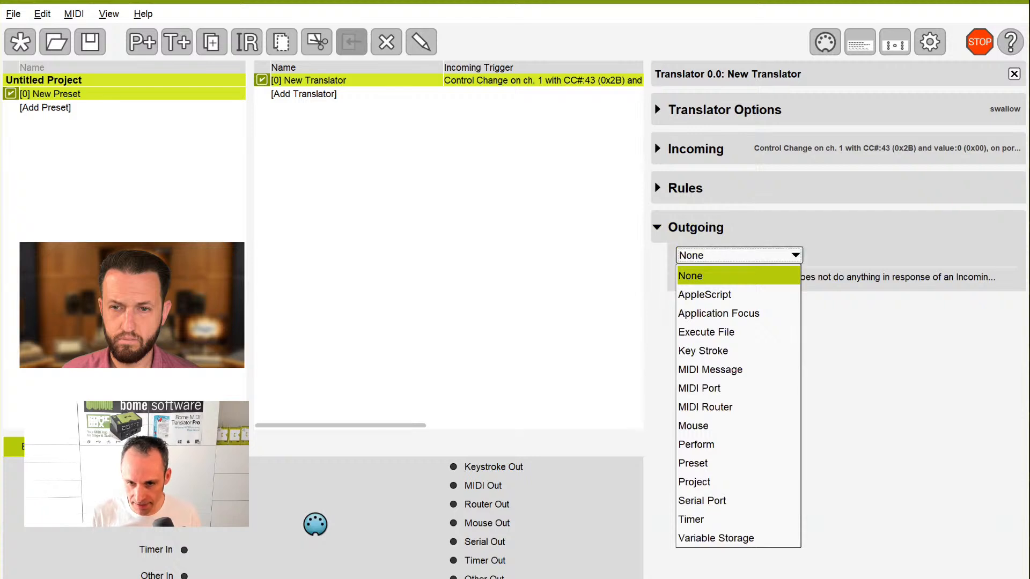
key("Down")
key("Down")
key("Down")
key("Down")
key("Down")
key("Down")
key("Down")
key("Down")
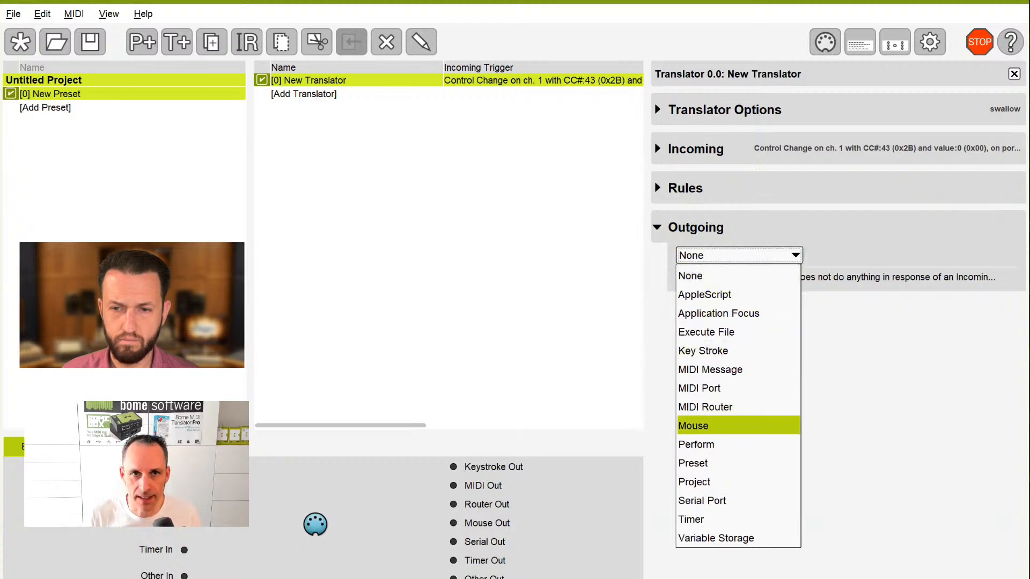
key("Up")
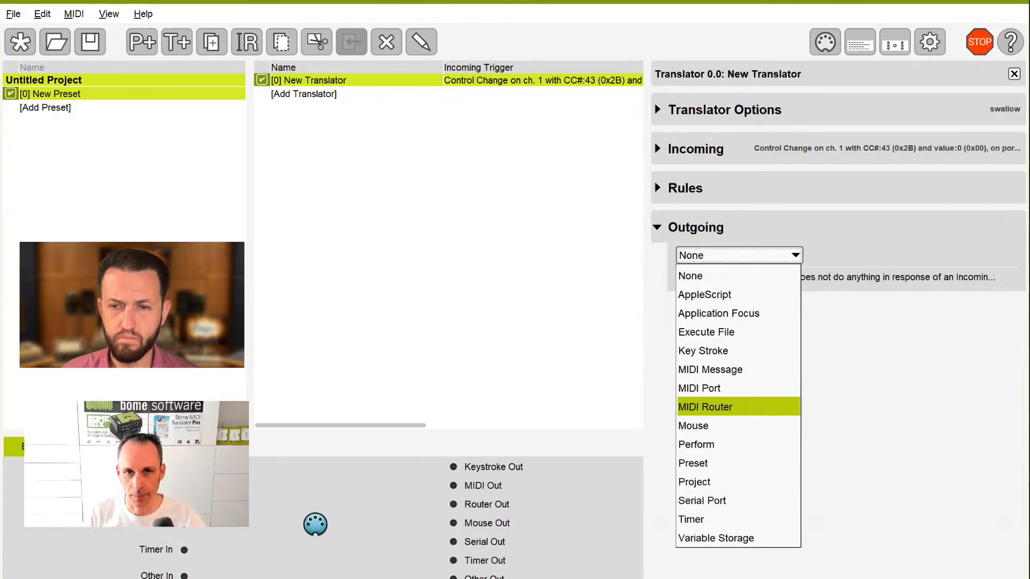
key("Up")
key("Up")
key("Up")
key("Up")
key("Up")
key("Up")
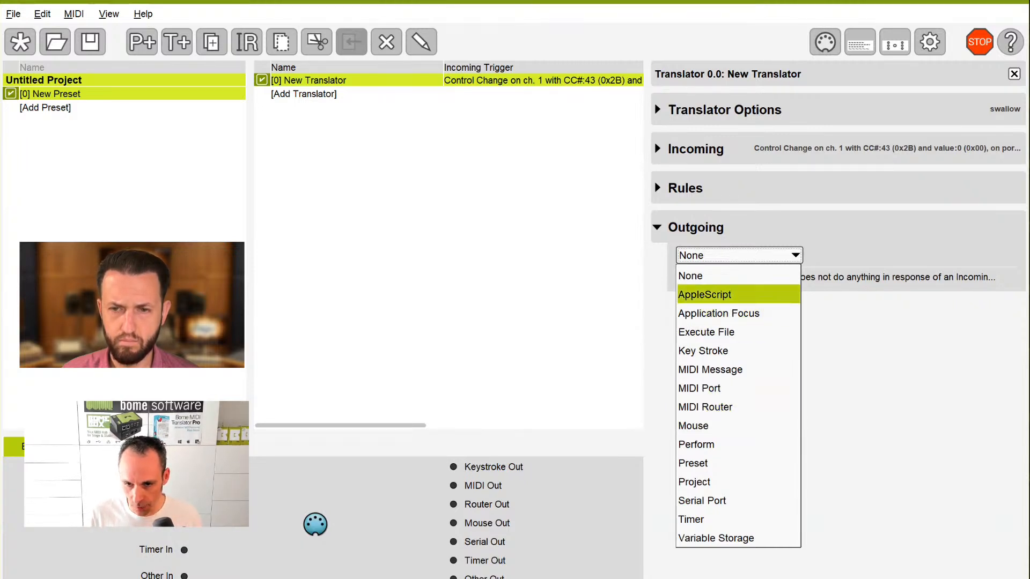
key("Down")
key("Down")
key("Down")
key("Down")
key("Down")
key("Down")
key("Down")
key("Down")
key("Down")
key("Down")
key("Down")
Set the translator's outgoing action to Key Stroke in Shortcut mode
key("Up")
key("Up")
key("Up")
key("Up")
key("Up")
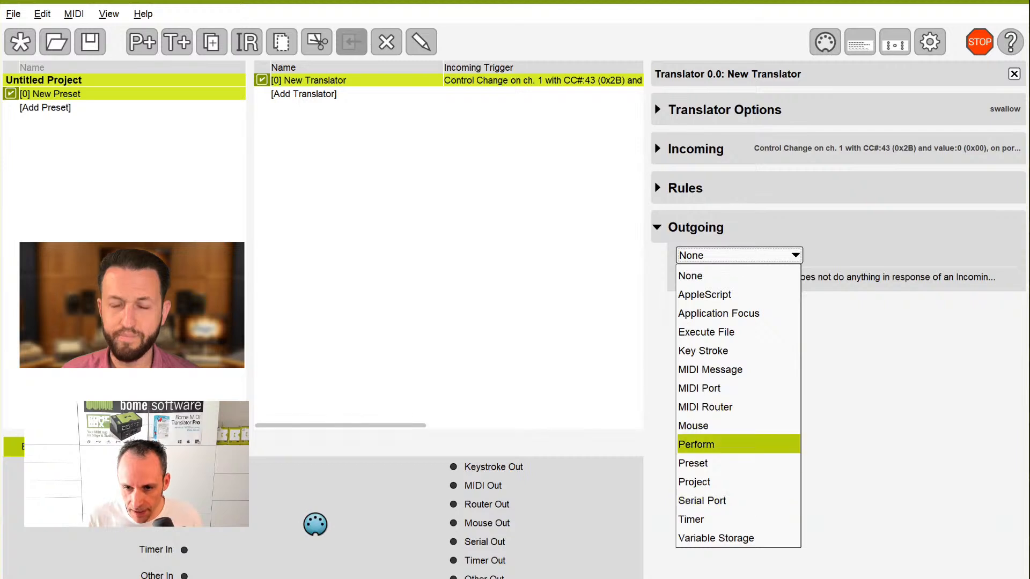
key("Up")
key("Up")
key("Up")
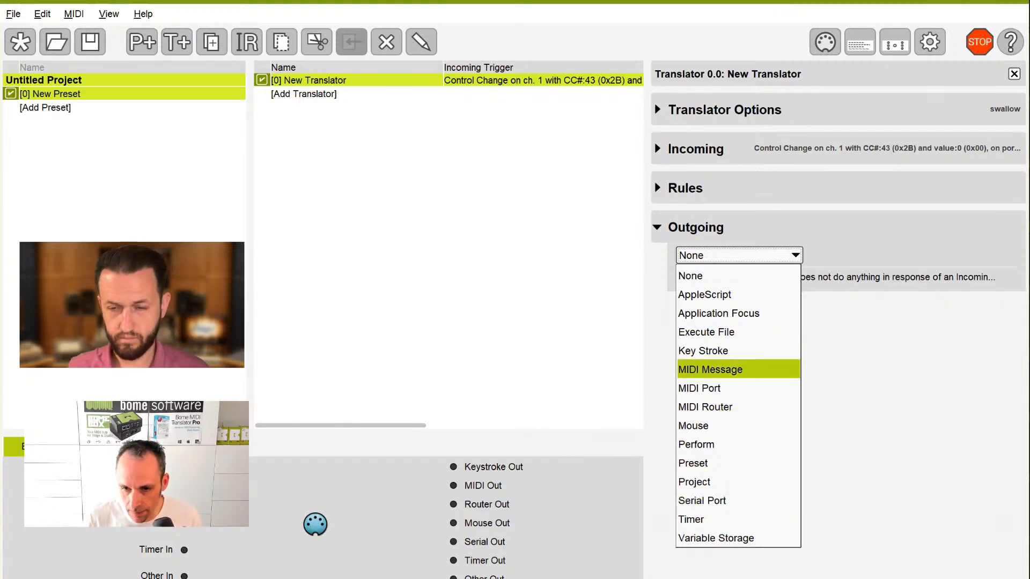
key("Return")
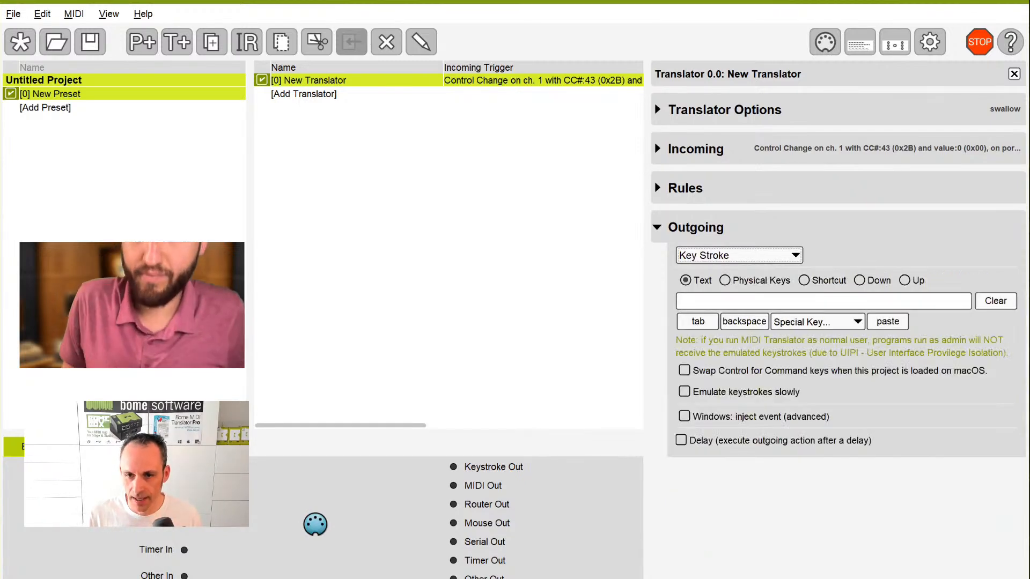
left_click(822, 281)
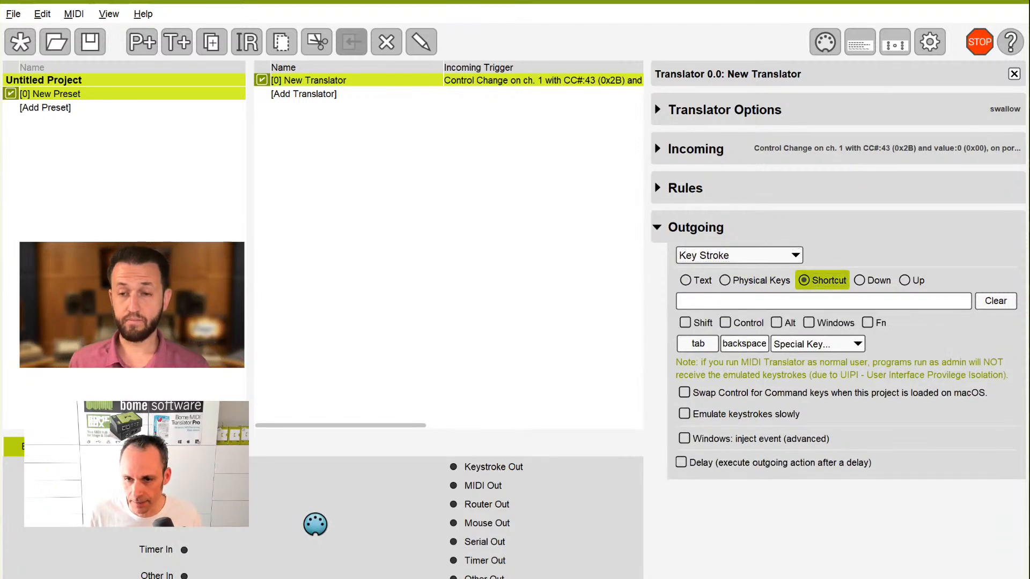
Enter Ctrl+S three times in a row as the outgoing shortcut and collapse the Outgoing section
left_click(823, 302)
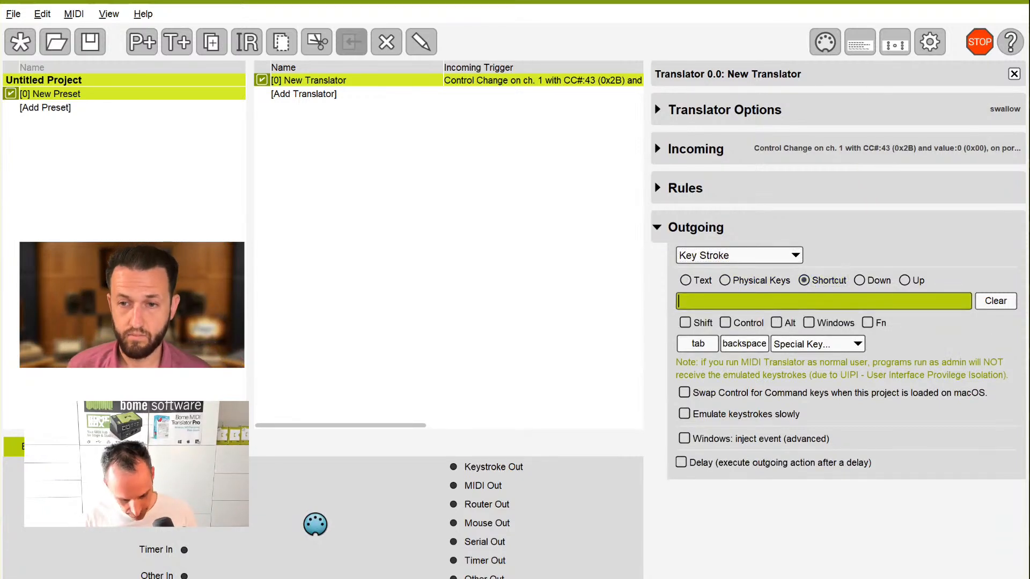
key("ctrl+s")
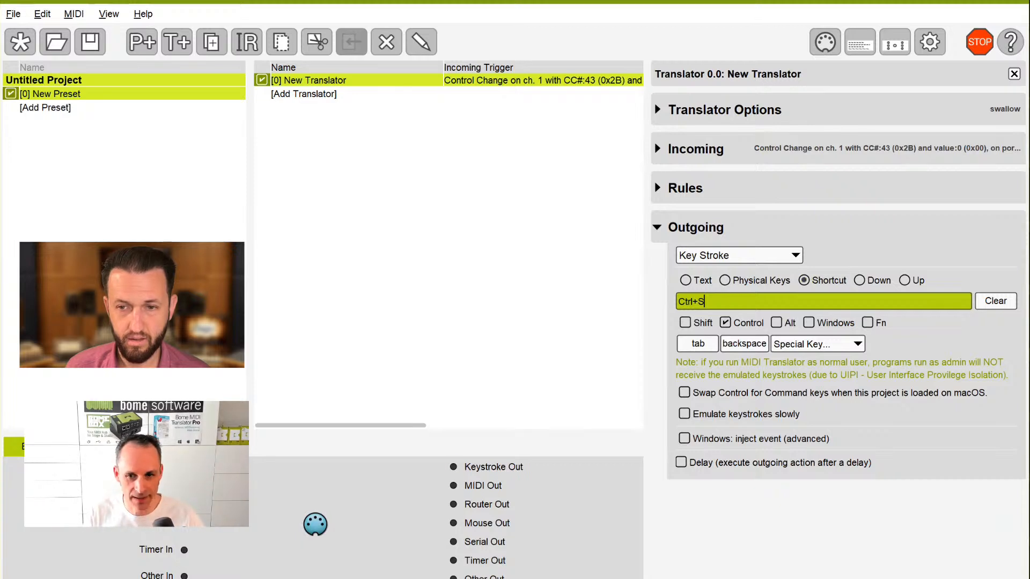
key("ctrl+s")
key("ctrl+s")
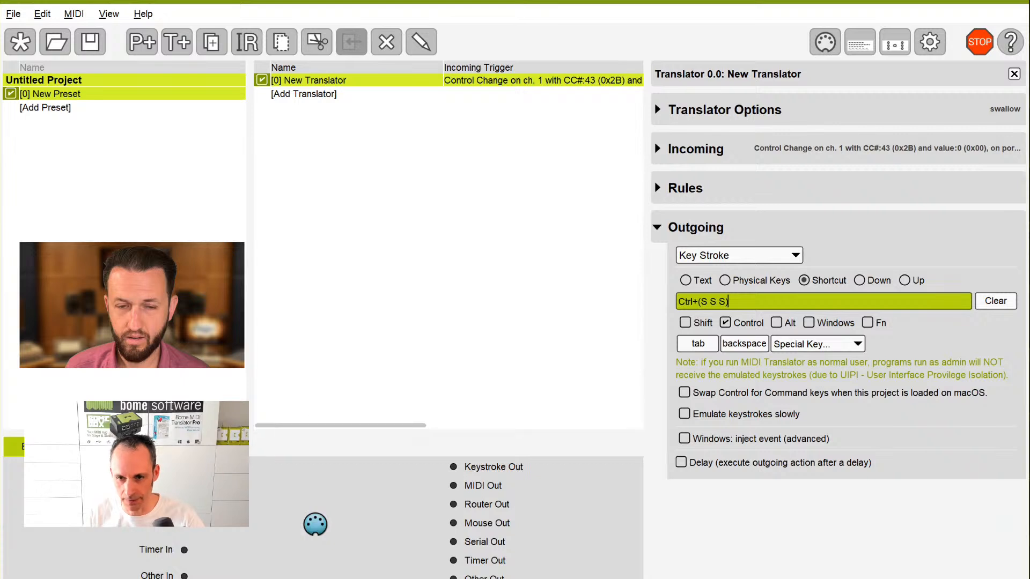
key("Tab")
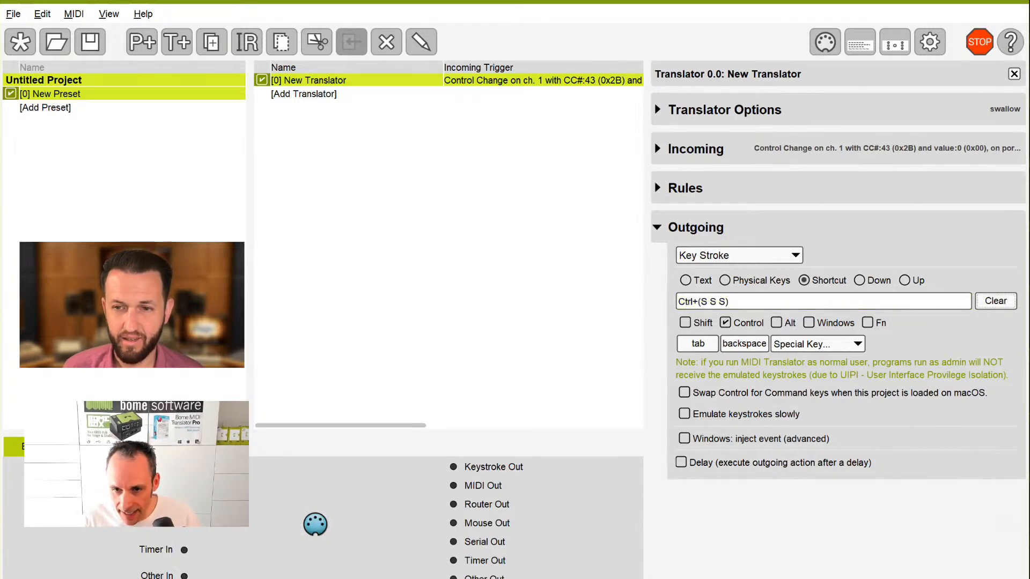
left_click(729, 301)
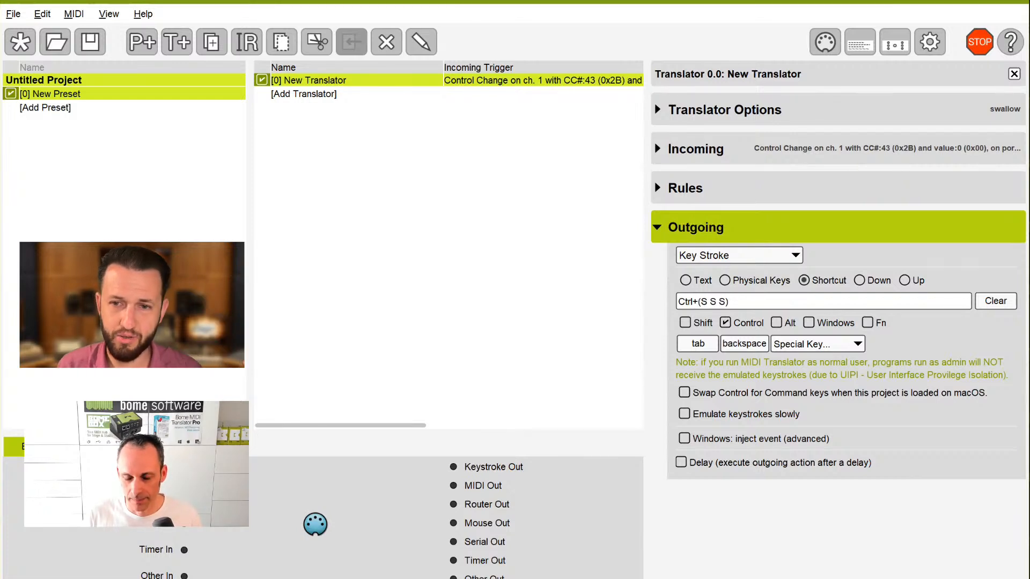
left_click(695, 227)
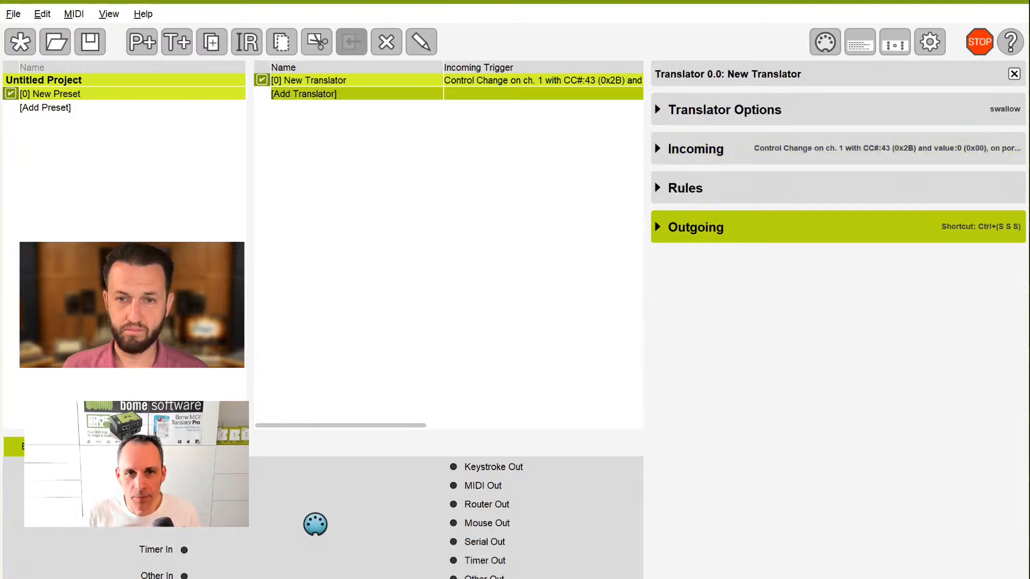
Add three more translators below the first one in the preset, keeping their default names
left_click(635, 80)
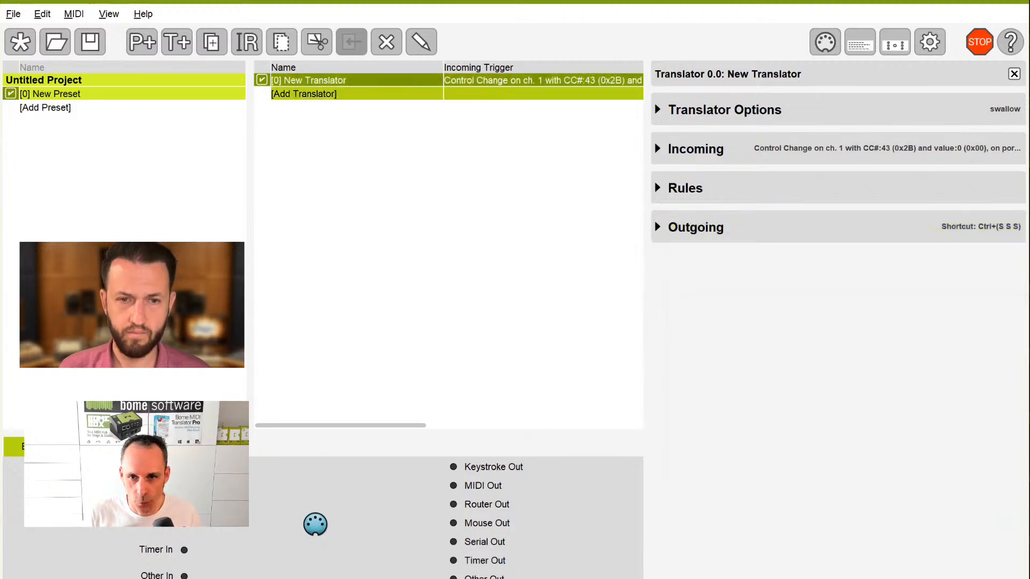
left_click(635, 94)
left_click(635, 107)
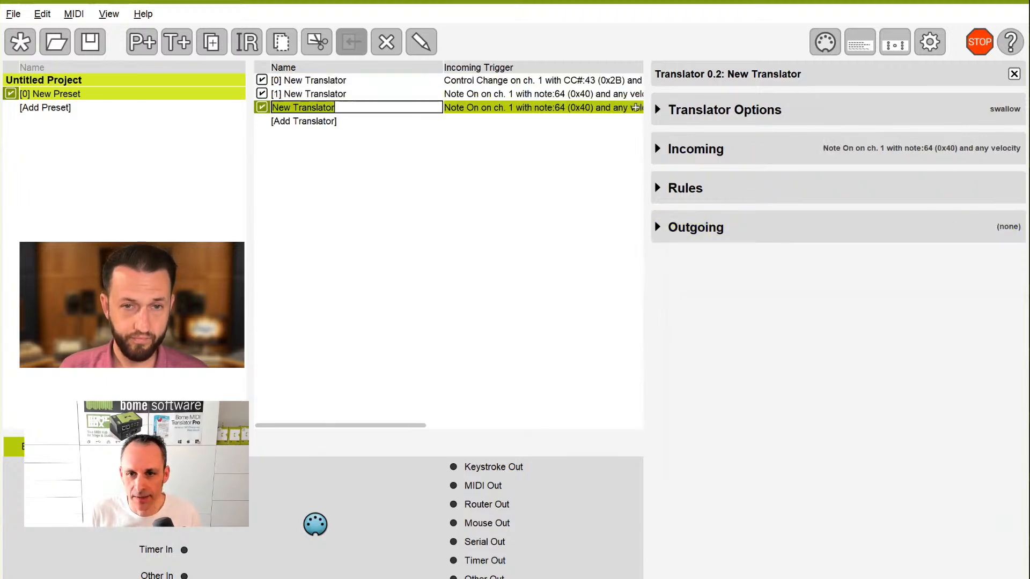
left_click(636, 121)
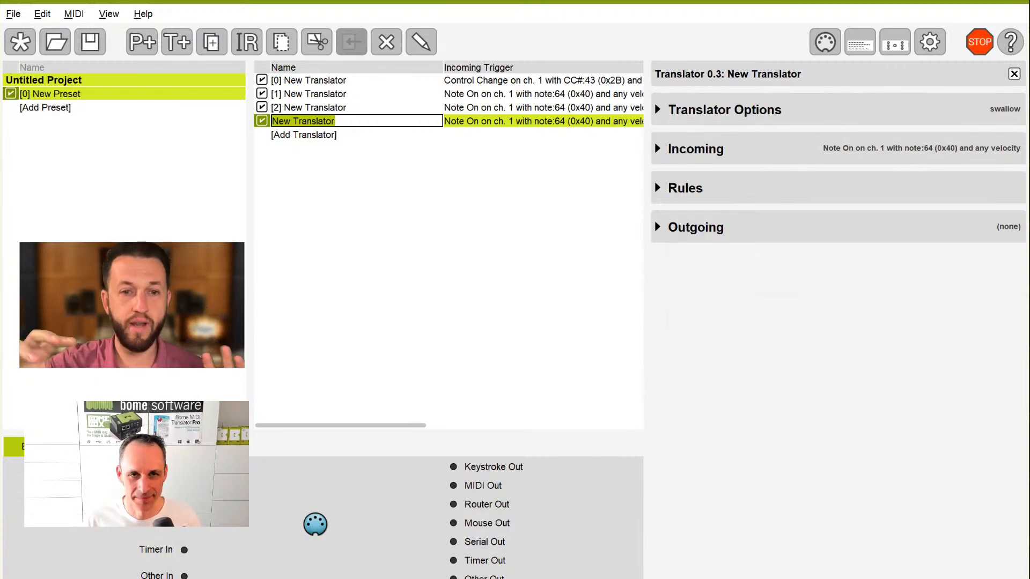
key("Return")
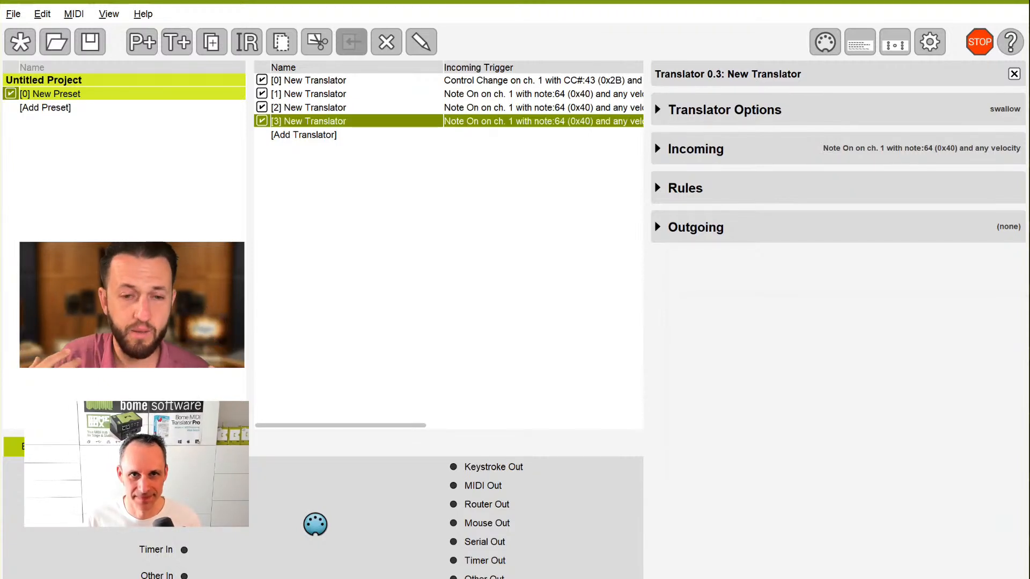
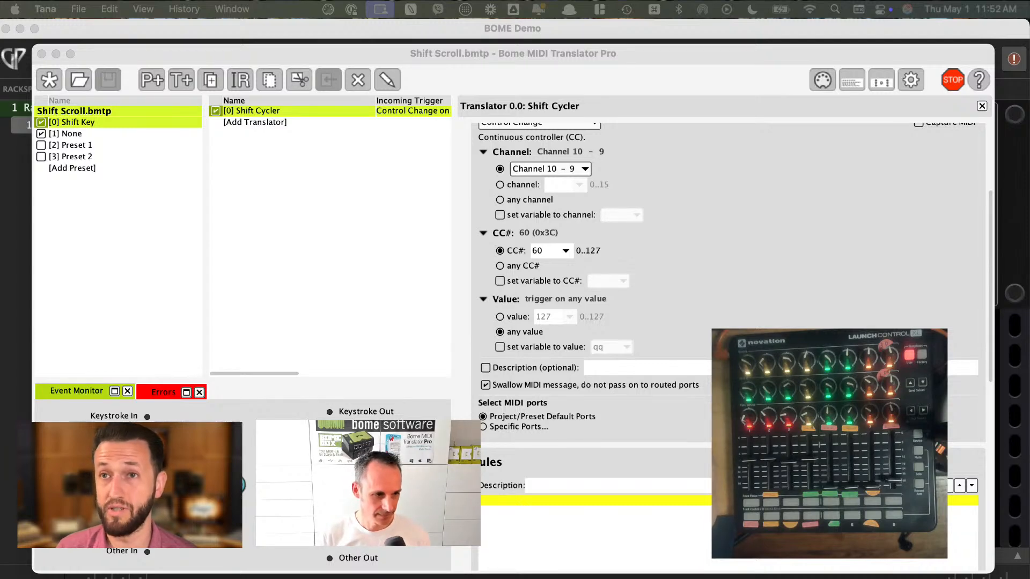
Switch to Gig Performer to view the faders of the Default rackspace, and return to Bome MIDI Translator Pro
left_click(11, 339)
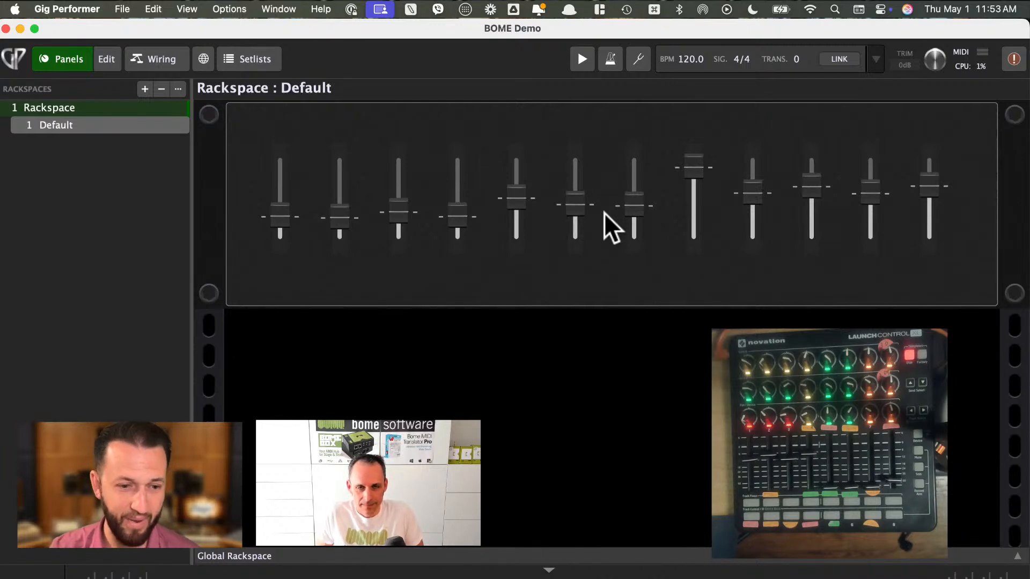
key("super+Tab")
key("super+Tab")
key("super+Tab")
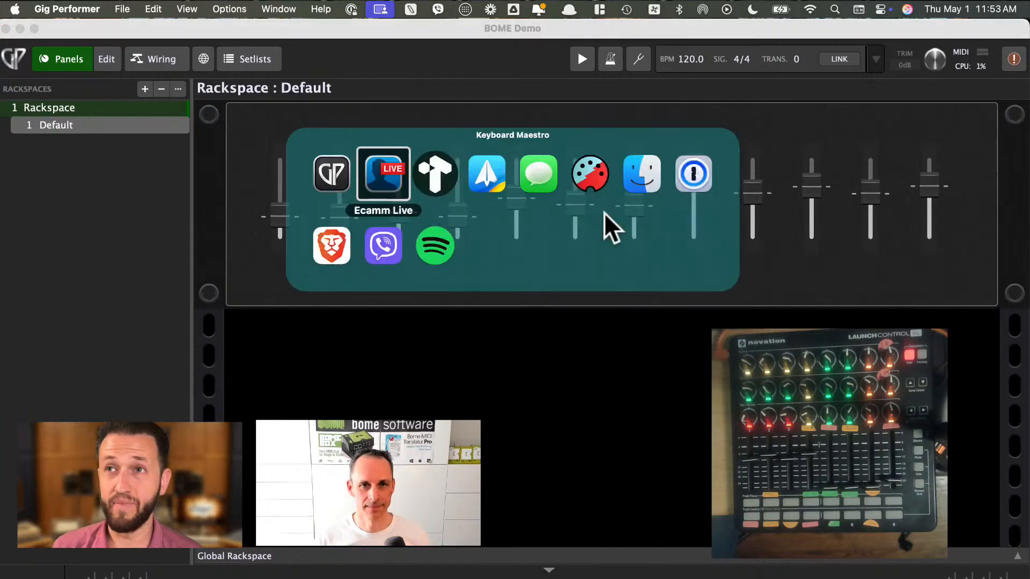
key("super+Tab")
key("super+Tab")
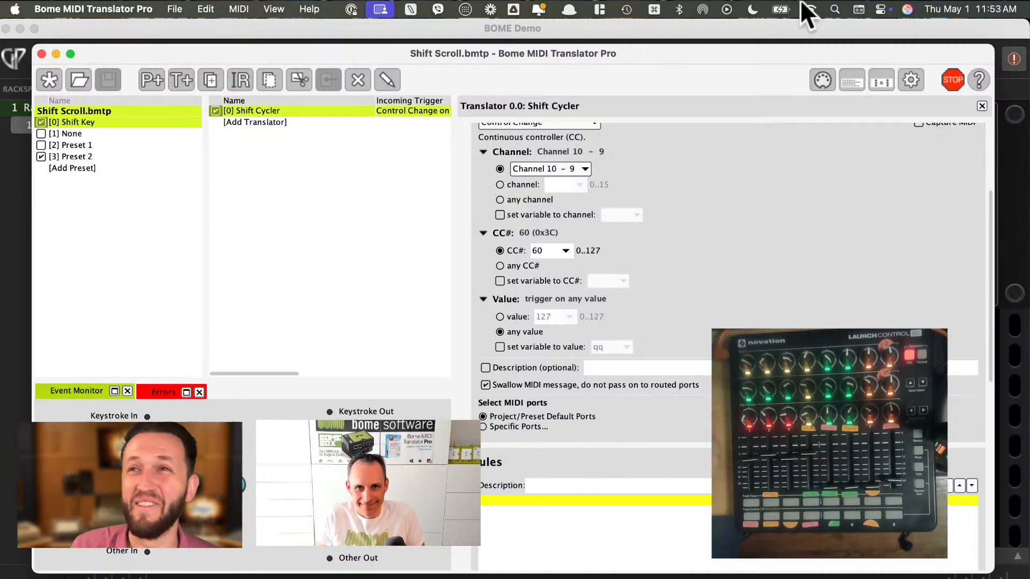
Widen the translator list and examine the Shift Cycler translator's options, incoming trigger, rules and outgoing preset action
scroll(593, 237, "up", 5)
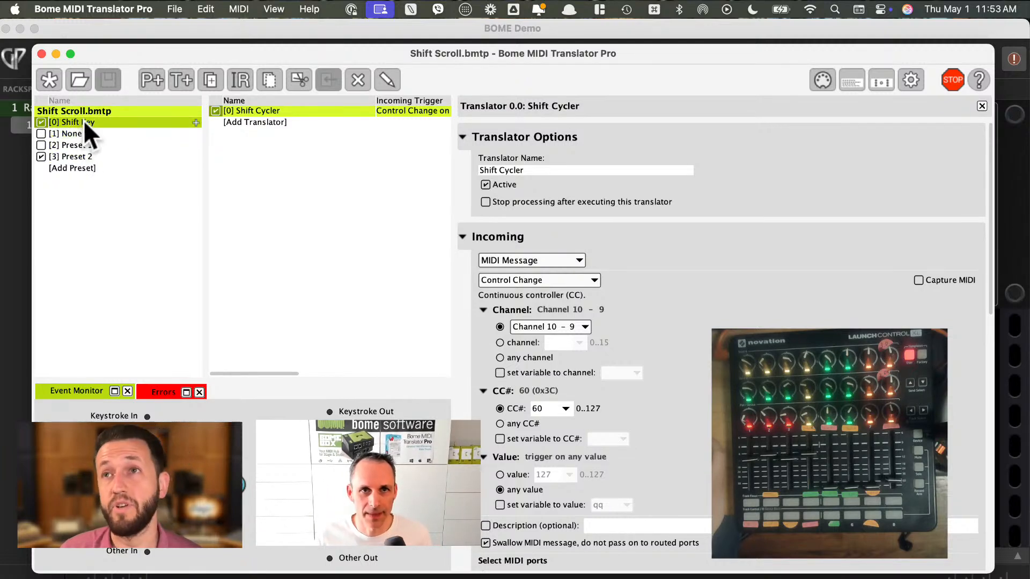
left_click_drag(457, 163, 621, 156)
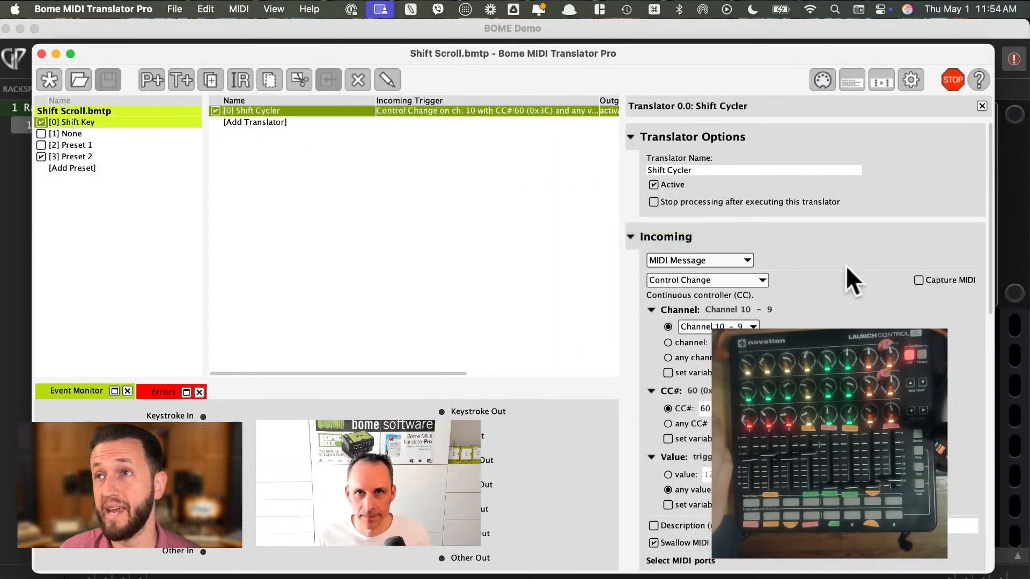
scroll(917, 340, "down", 5)
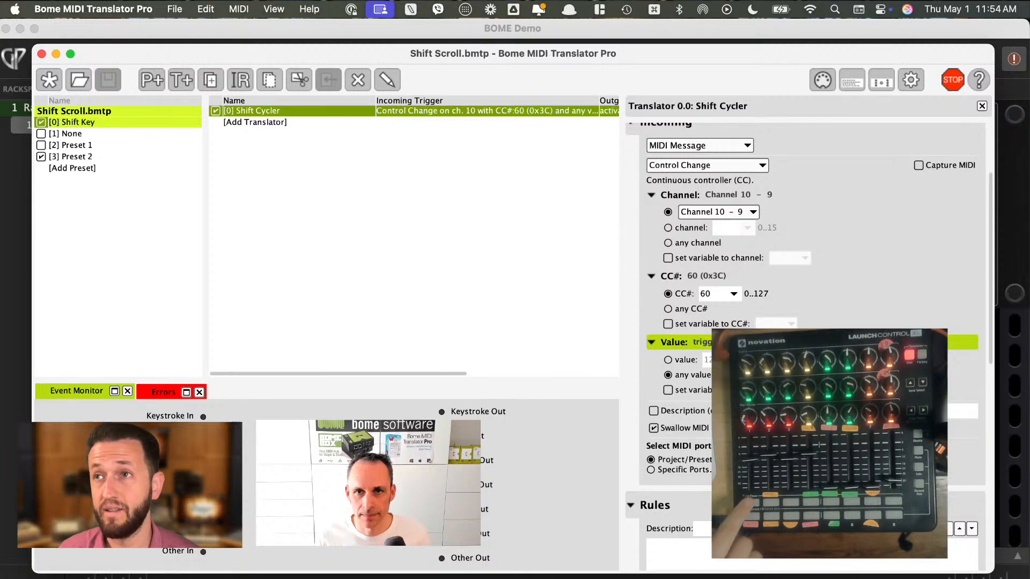
scroll(917, 341, "down", 15)
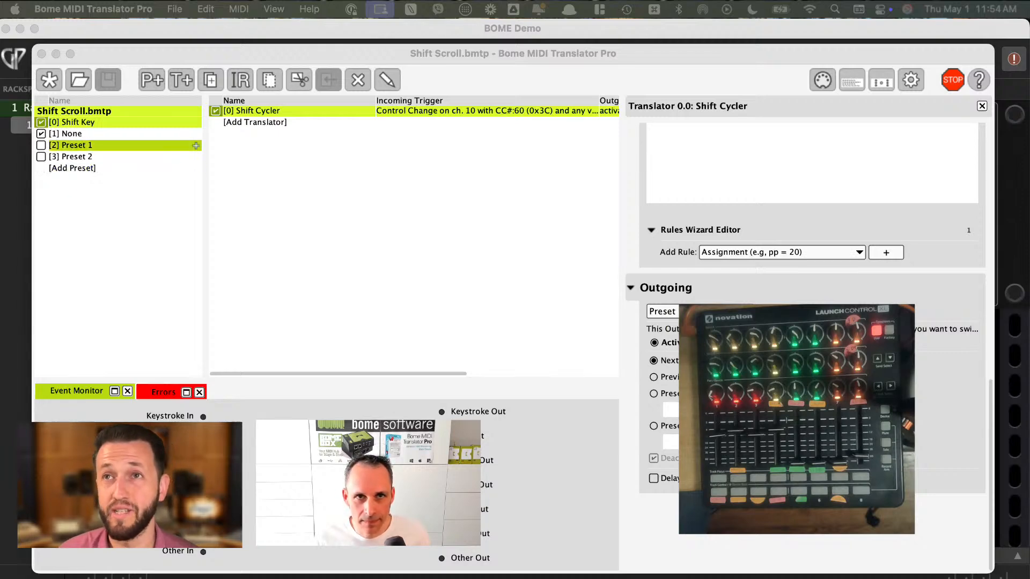
Open the F1 translator in the None preset and compare its incoming and outgoing Control Change settings, including the value variable
left_click(95, 176)
left_click(288, 110)
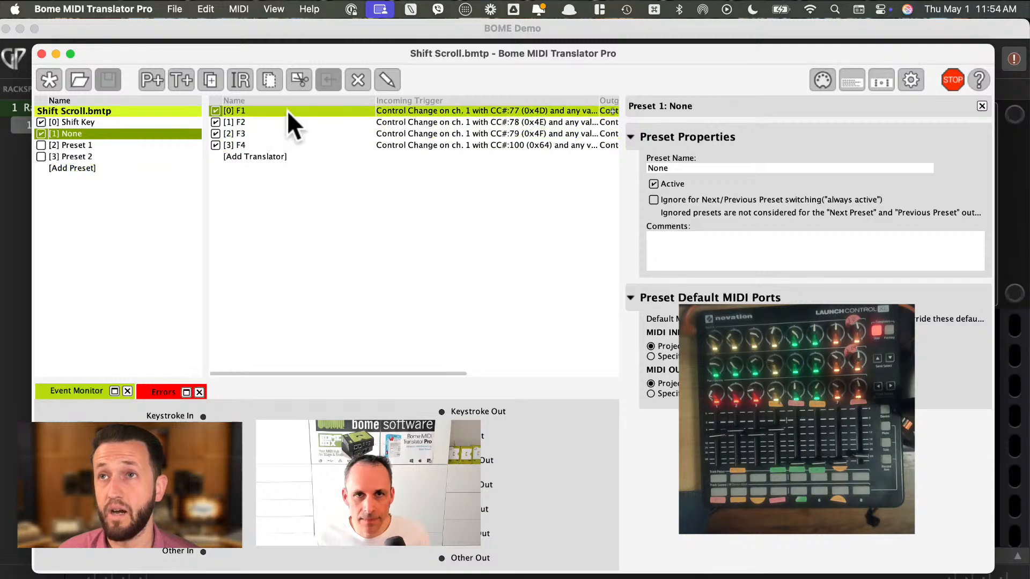
scroll(702, 272, "up", 5)
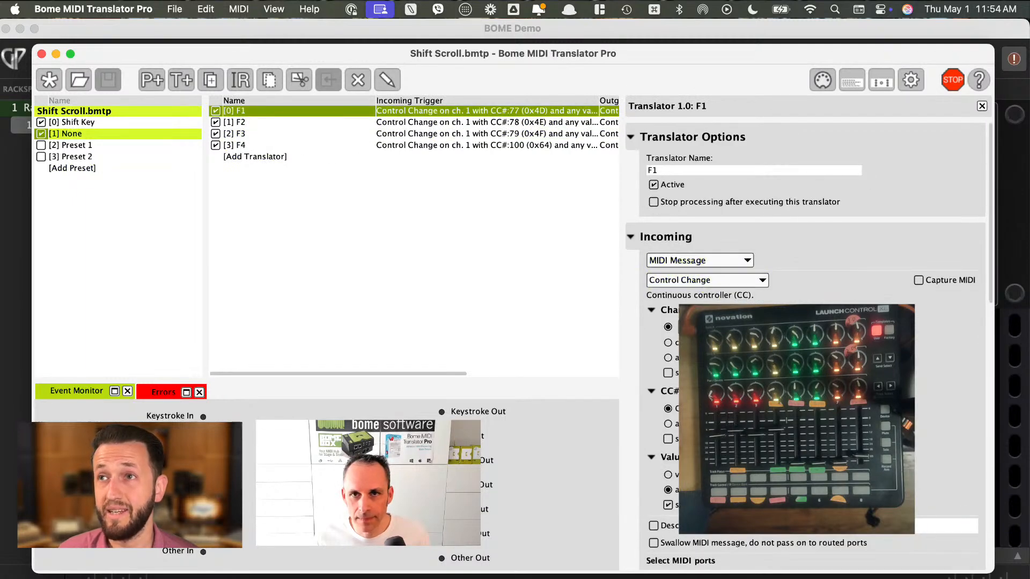
scroll(738, 300, "down", 1)
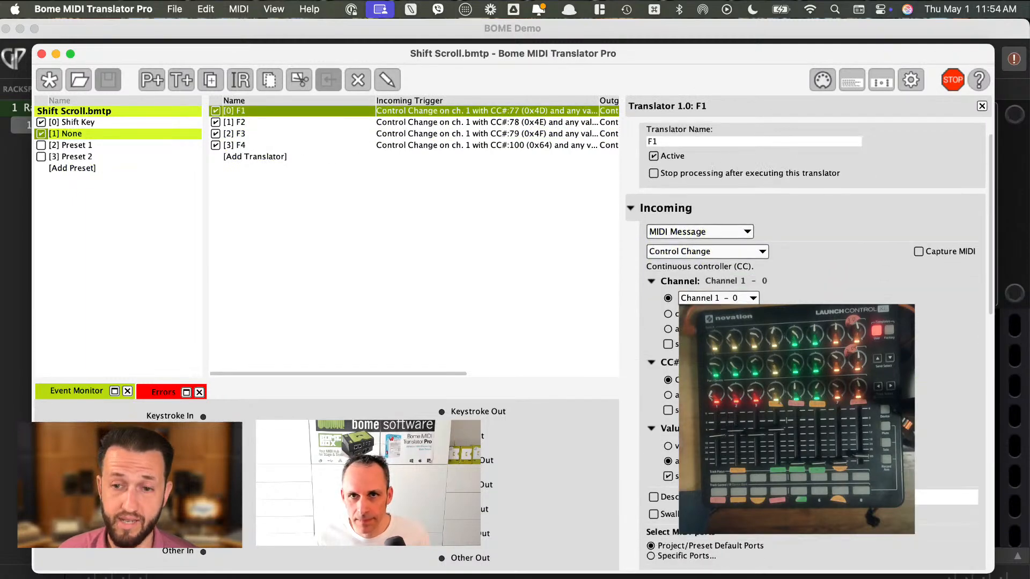
scroll(805, 268, "down", 5)
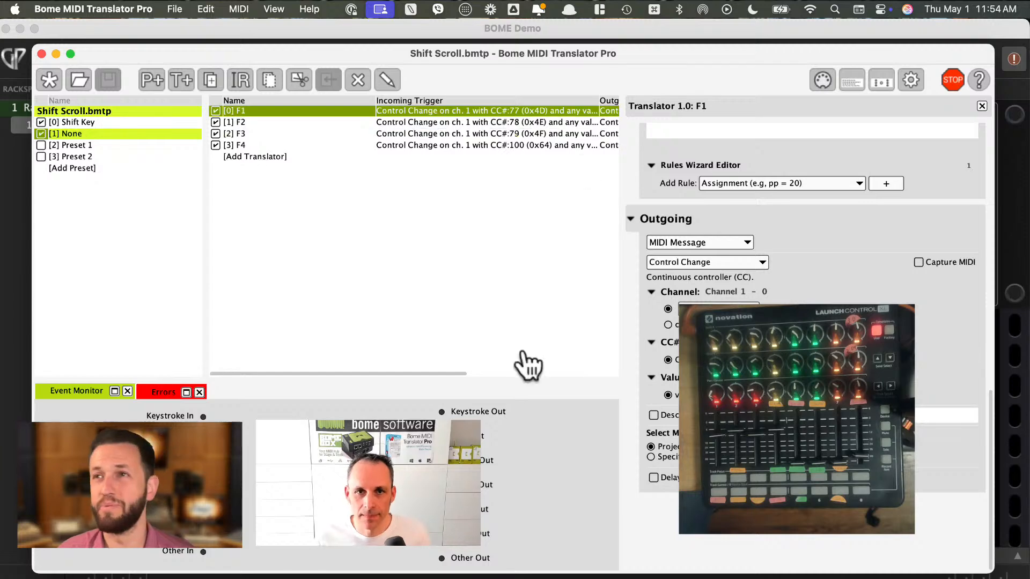
left_click_drag(797, 420, 247, 290)
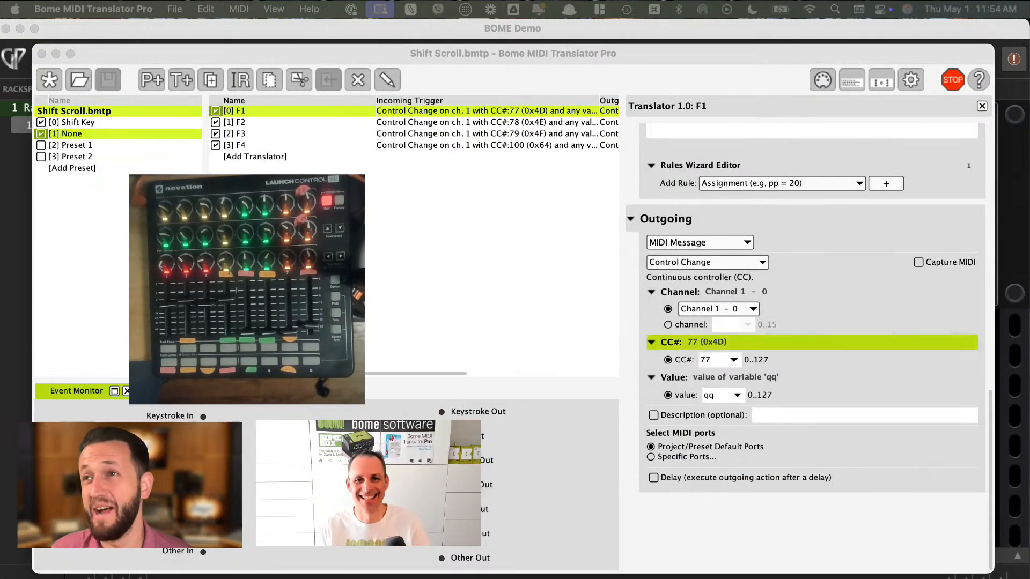
scroll(810, 344, "up", 10)
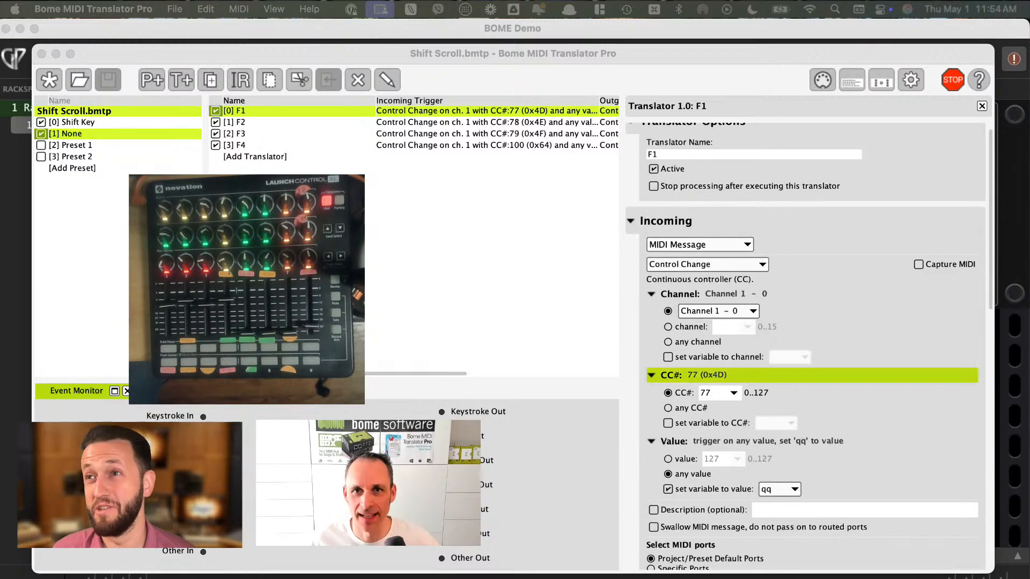
scroll(810, 344, "down", 10)
scroll(811, 375, "down", 10)
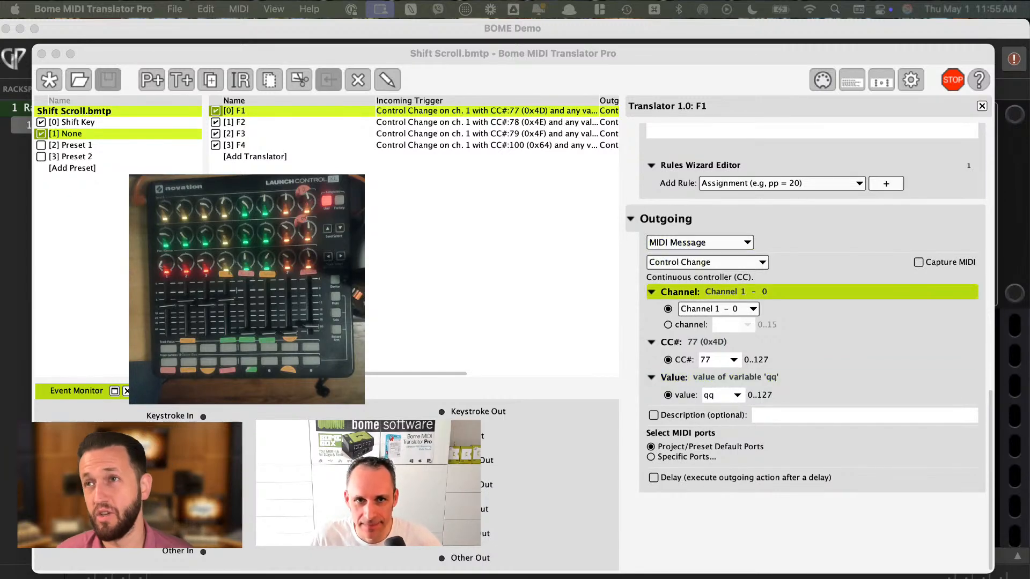
scroll(810, 292, "up", 10)
scroll(804, 332, "down", 3)
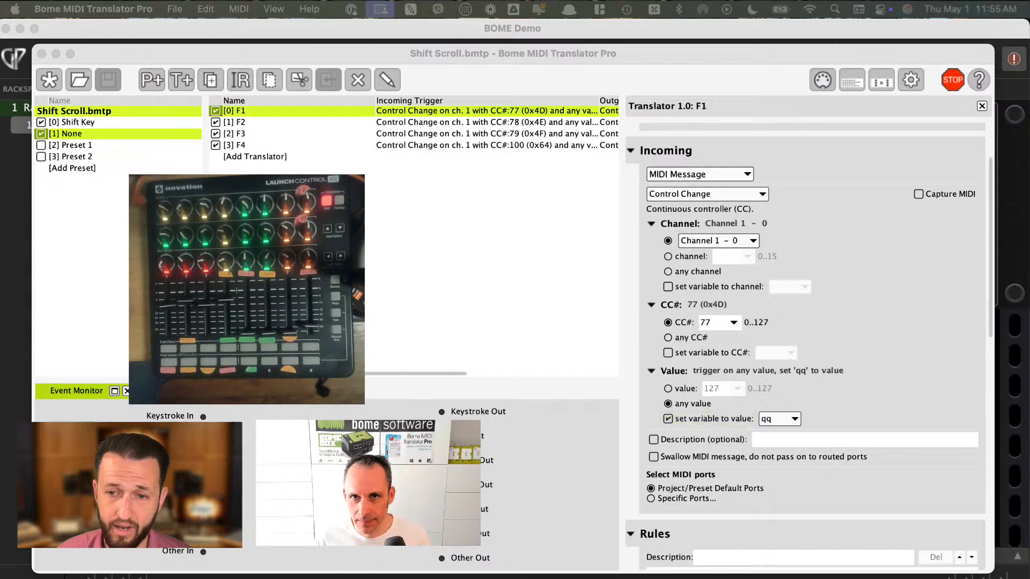
Compare the outgoing Control Change settings of F1 and F2 in the None preset with those of F1 in Preset 1 and Preset 2
scroll(778, 475, "down", 10)
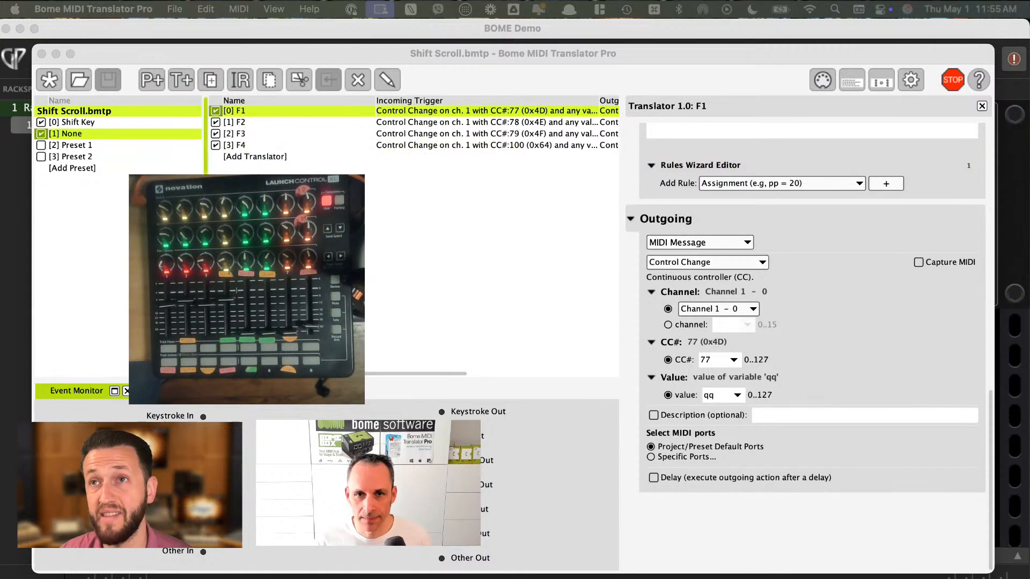
left_click(256, 122)
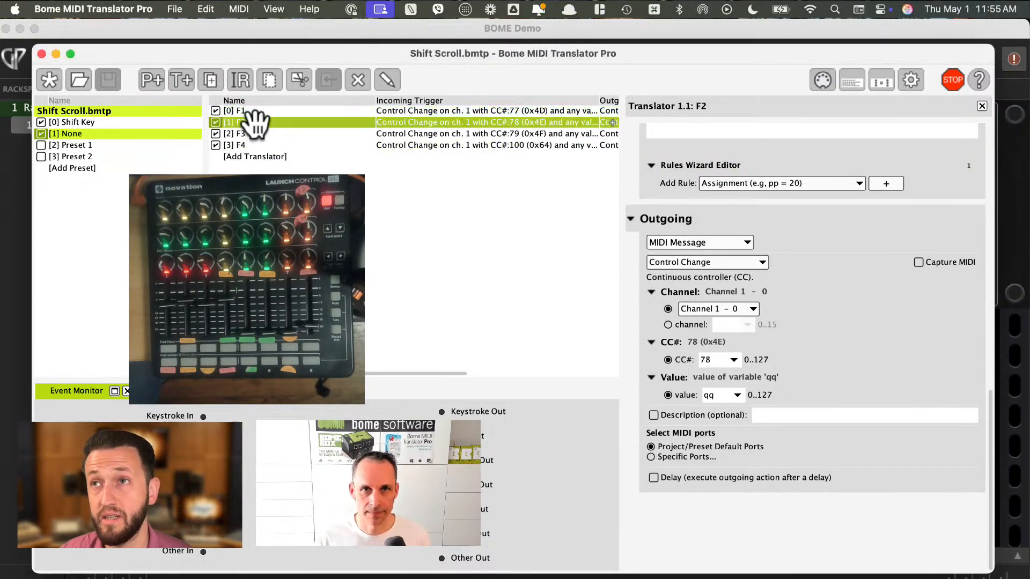
left_click(71, 143)
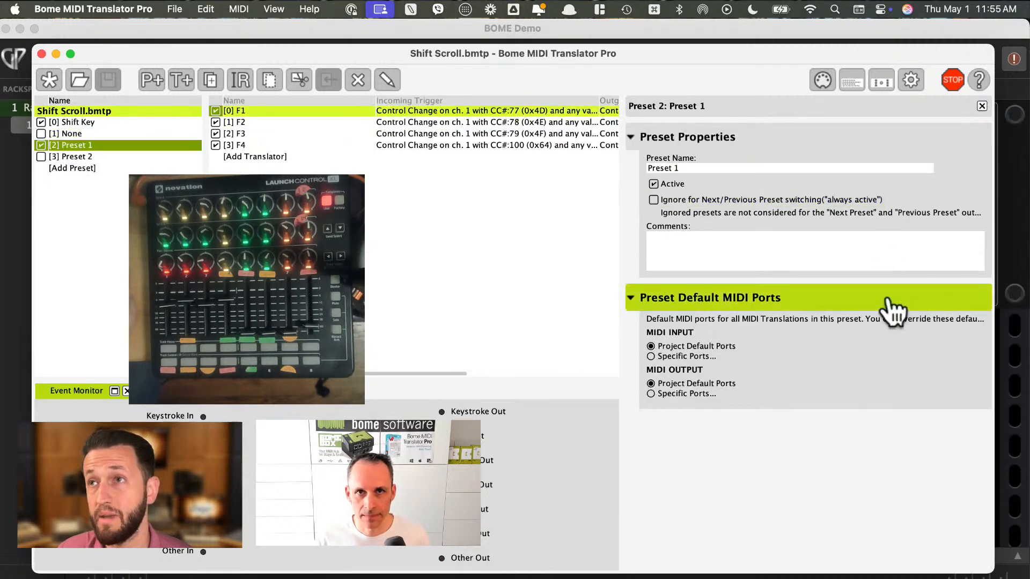
left_click(415, 110)
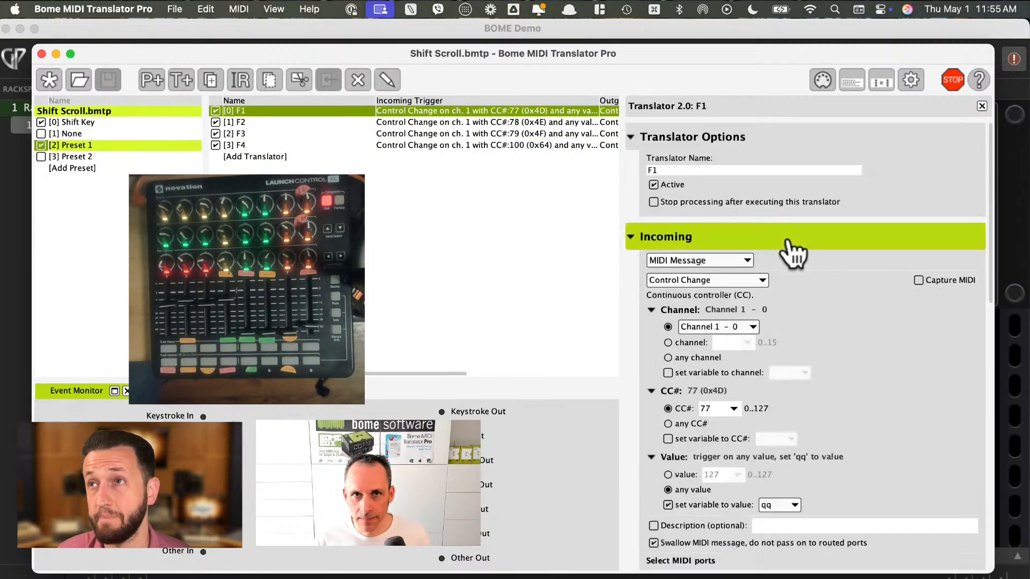
scroll(809, 354, "down", 15)
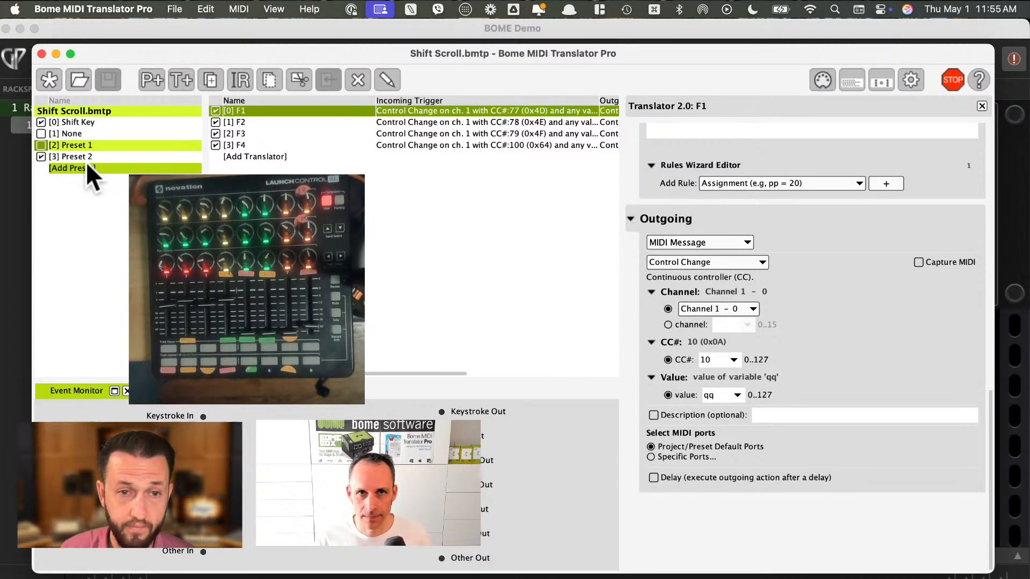
left_click(87, 155)
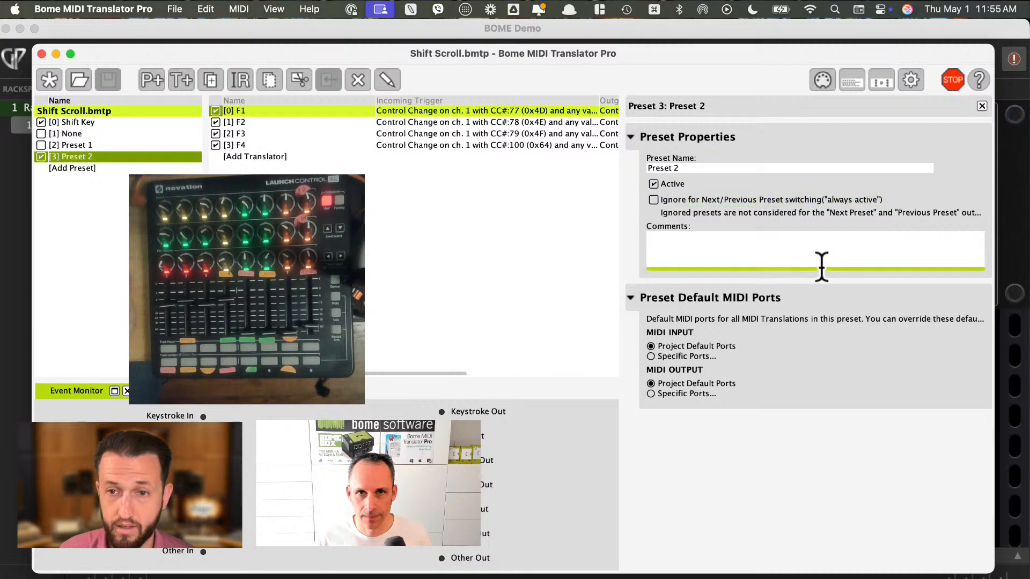
left_click(486, 109)
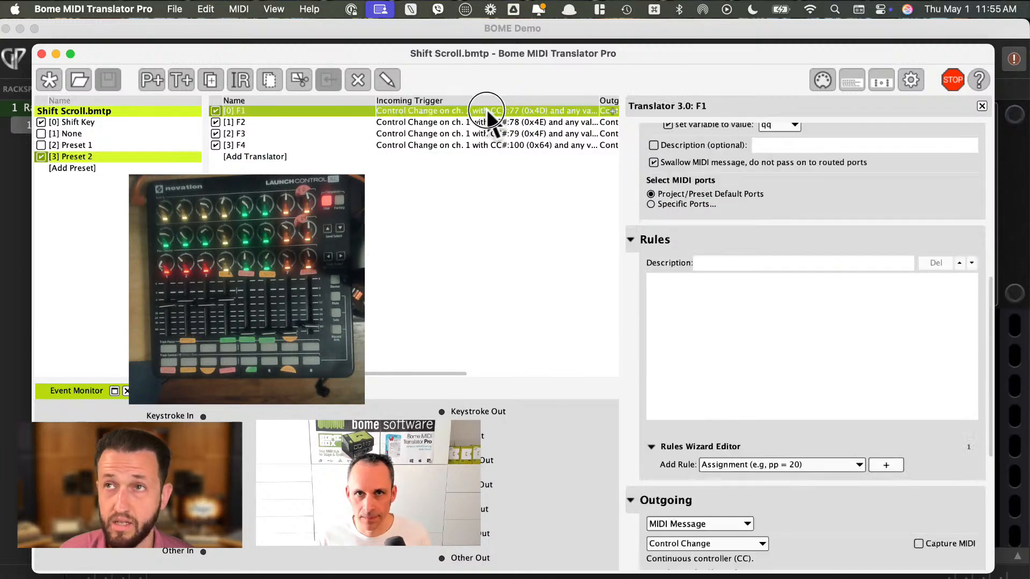
scroll(803, 294, "down", 5)
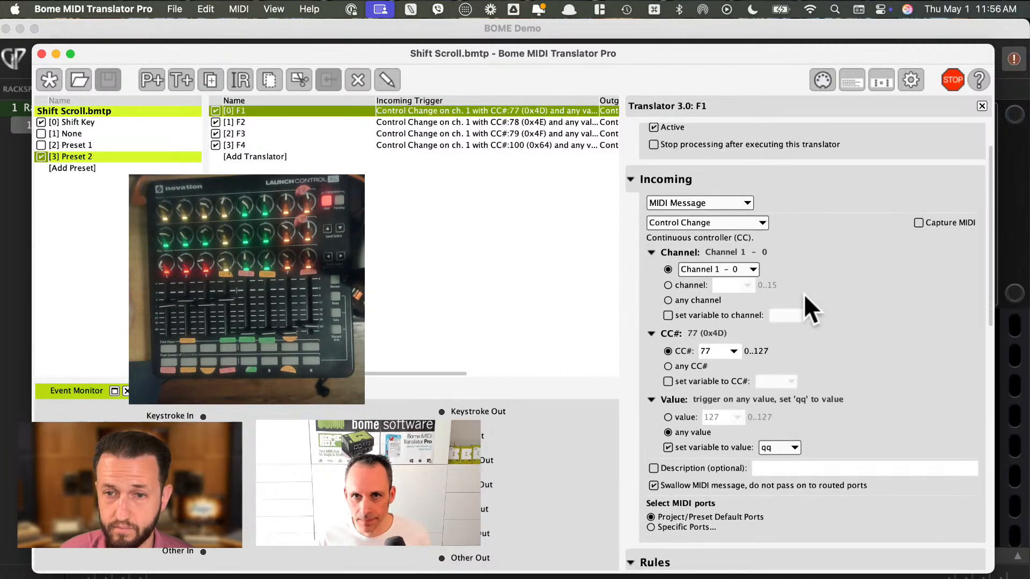
scroll(812, 306, "down", 10)
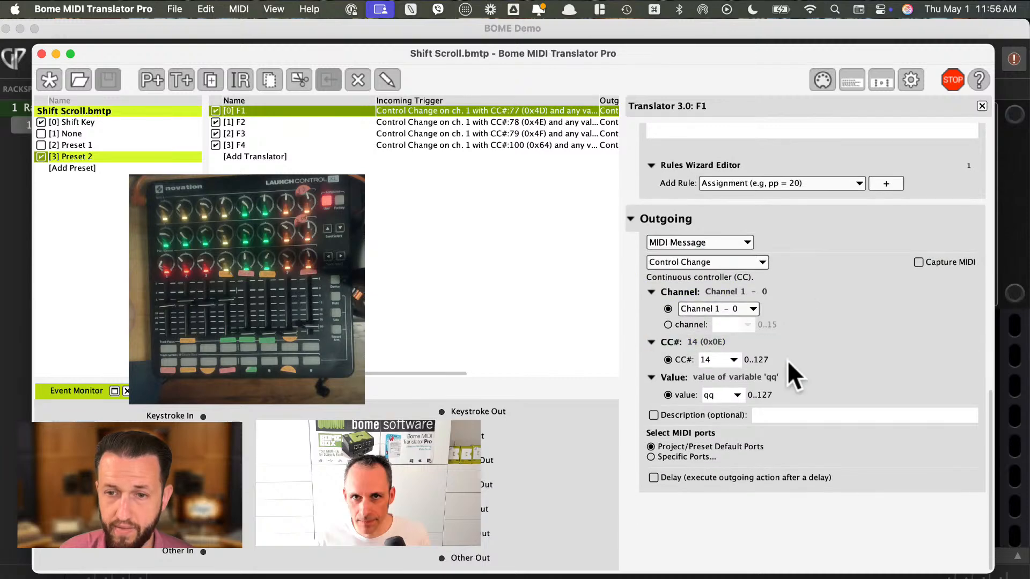
Switch to Gig Performer and examine the MIDI controller assignments of several faders in edit mode, leaving edit mode when done
left_click(17, 274)
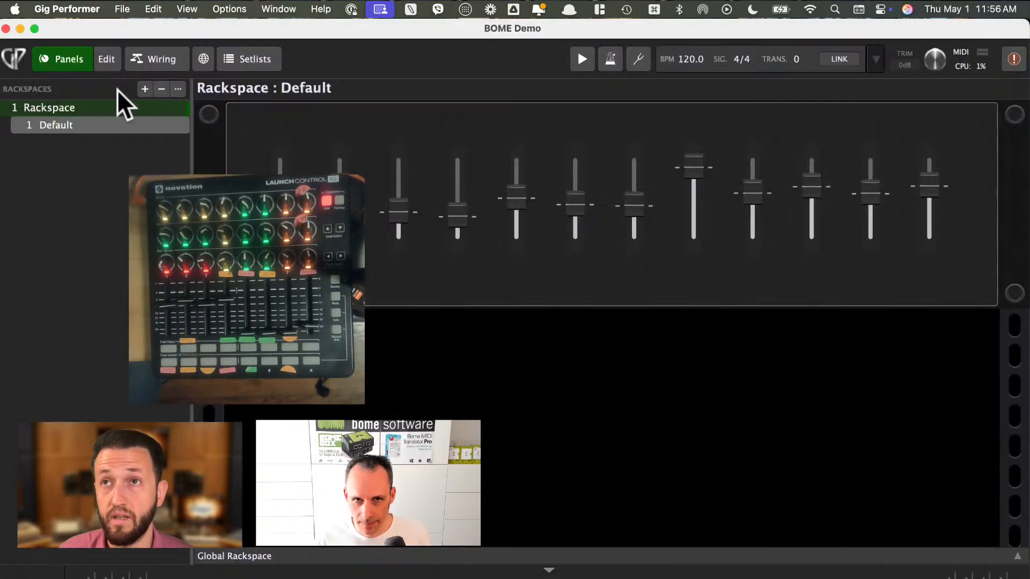
left_click(106, 59)
left_click(280, 231)
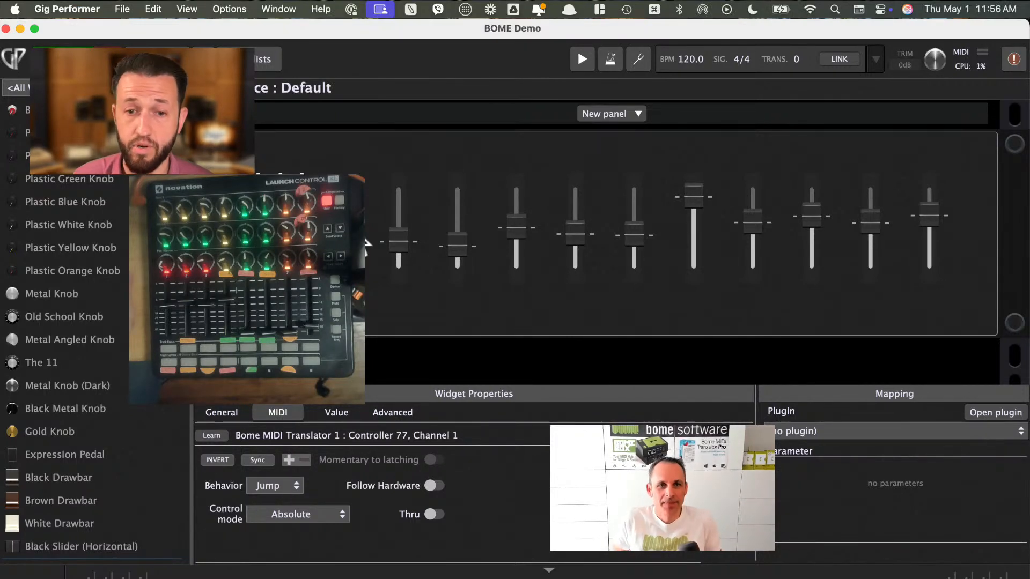
left_click(402, 231)
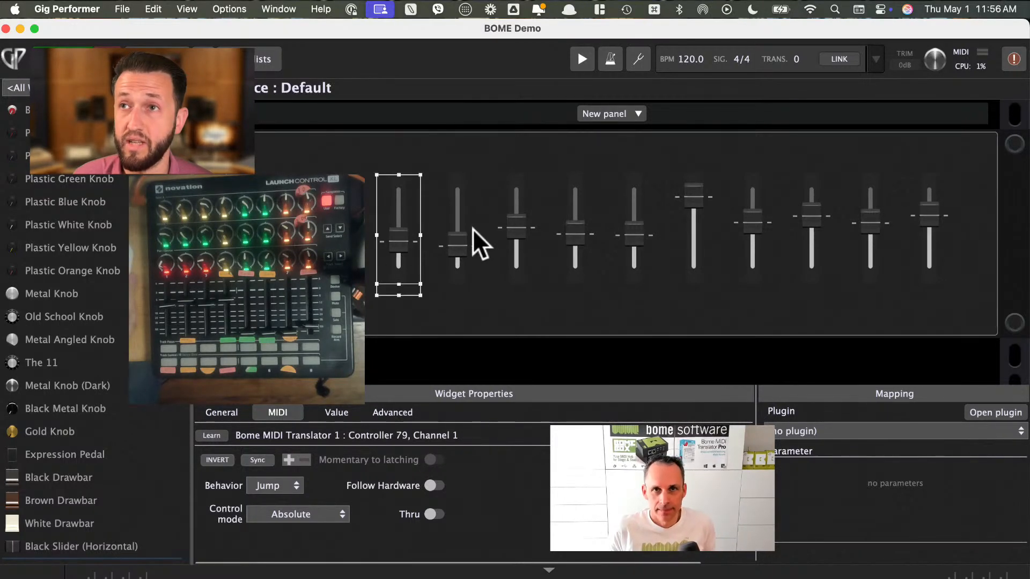
left_click(506, 250)
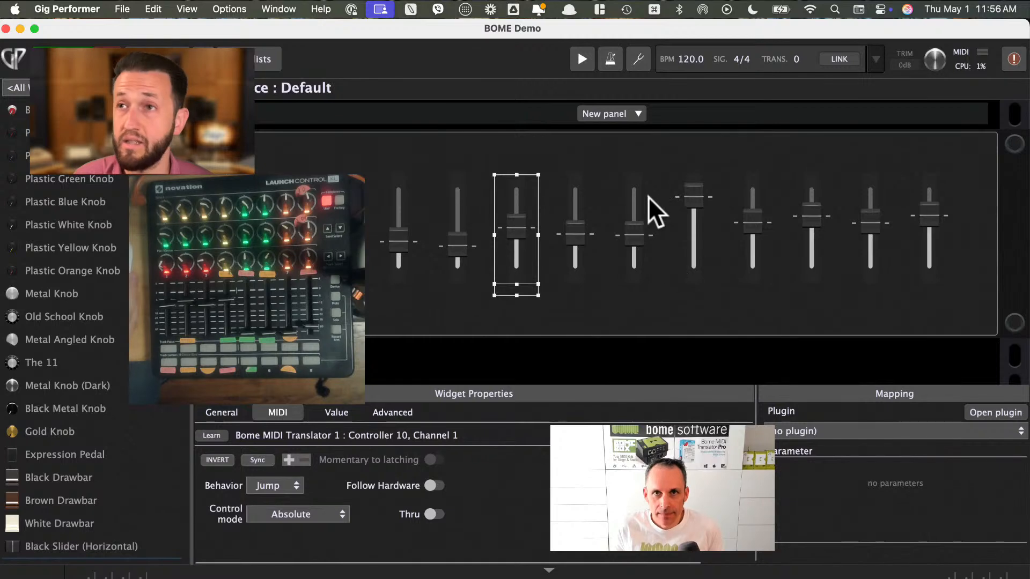
left_click(577, 258)
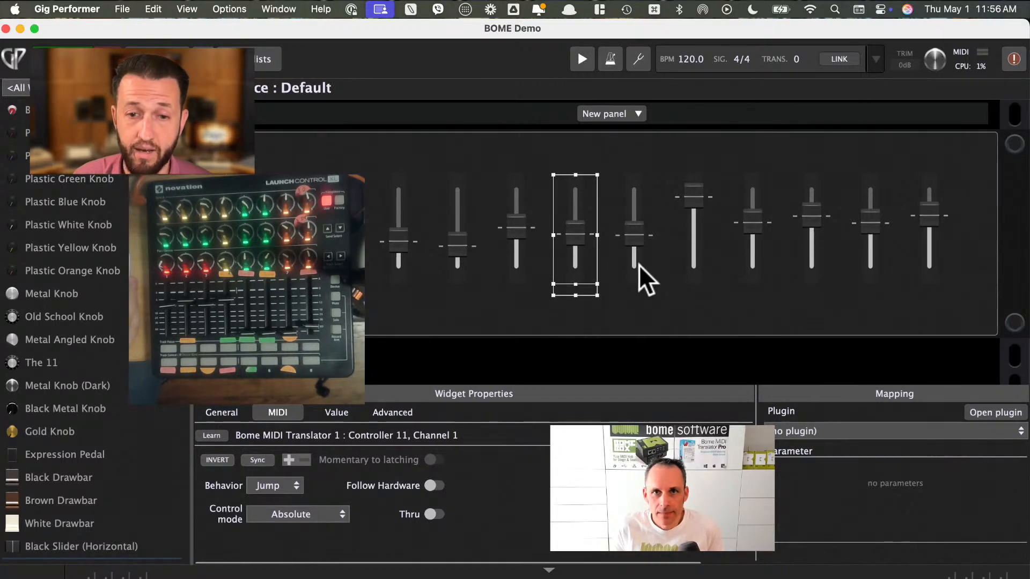
left_click(639, 265)
left_click(700, 259)
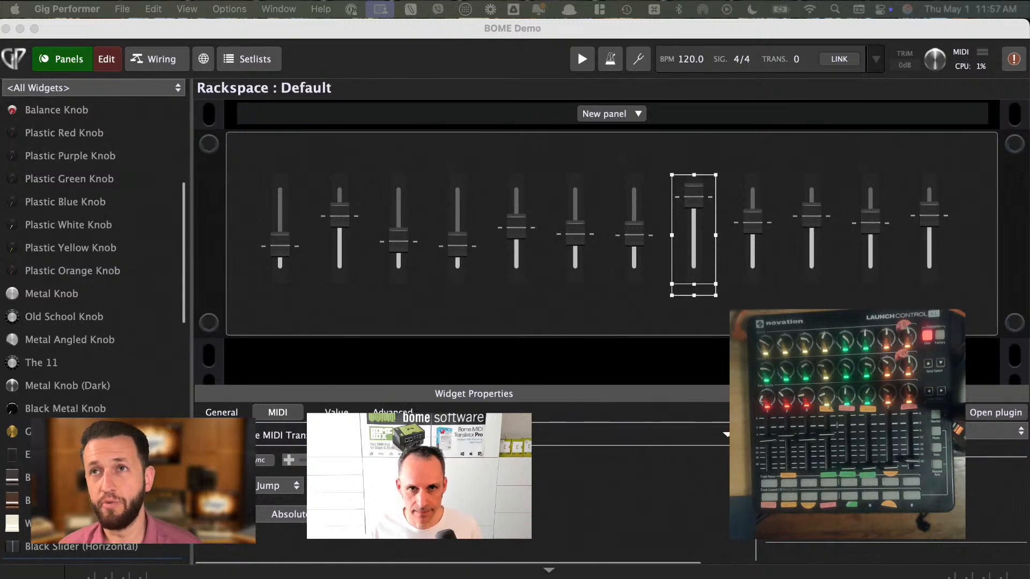
left_click(106, 59)
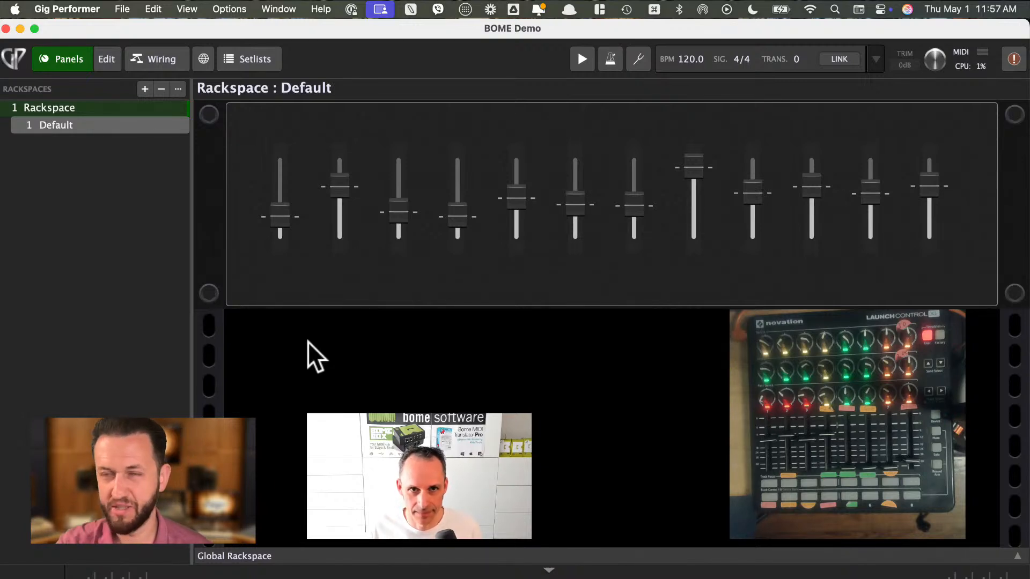
Return to Bome MIDI Translator Pro and open the recent project Super-Knob-Example-2025-04-23.bmtp
key("super+Tab")
key("super+Tab")
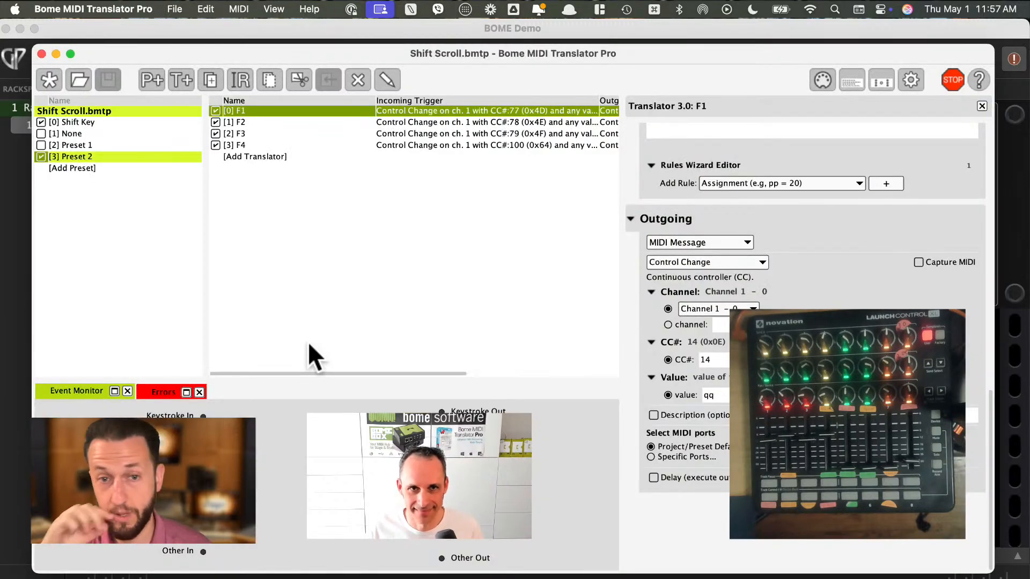
left_click(175, 8)
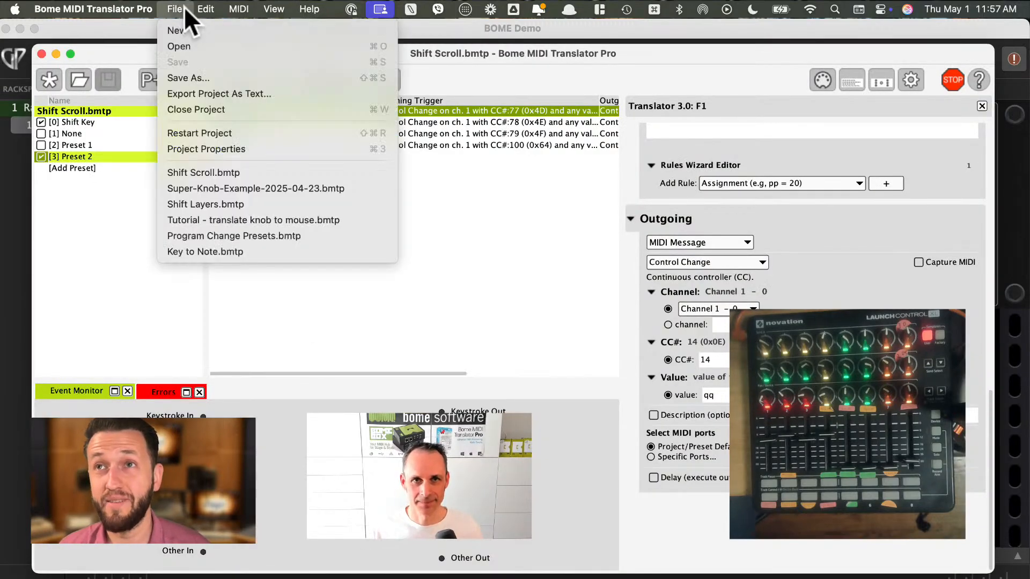
left_click(306, 192)
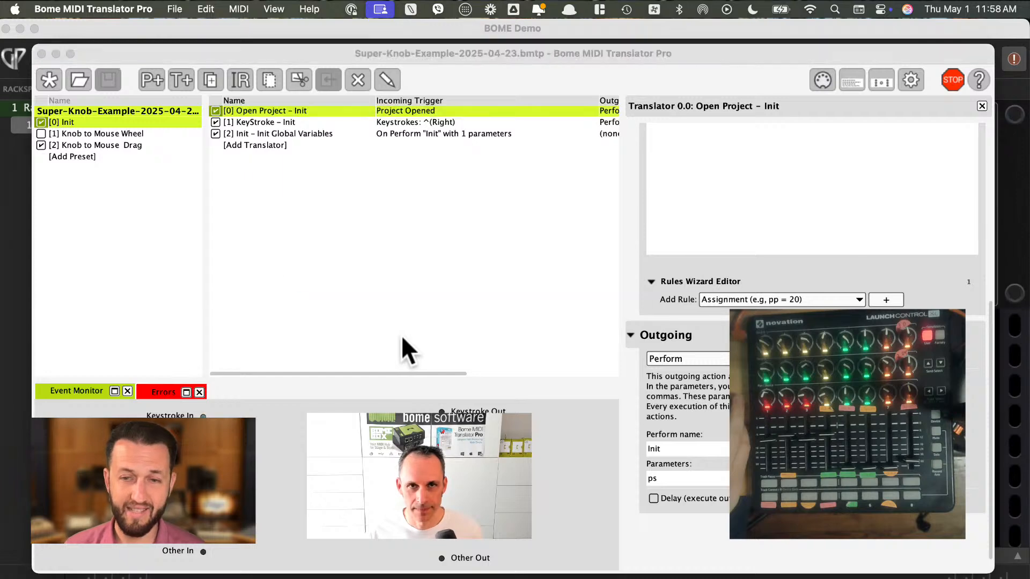
Switch to Gig Performer, open the Atomika plugin from the rackspace wiring, and reposition its window
key("super+Tab")
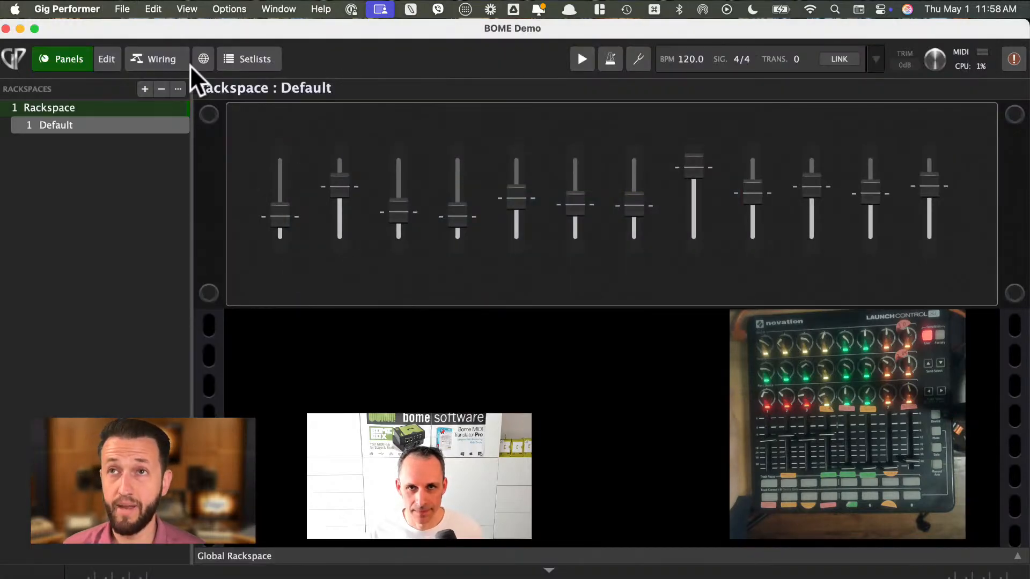
left_click(156, 61)
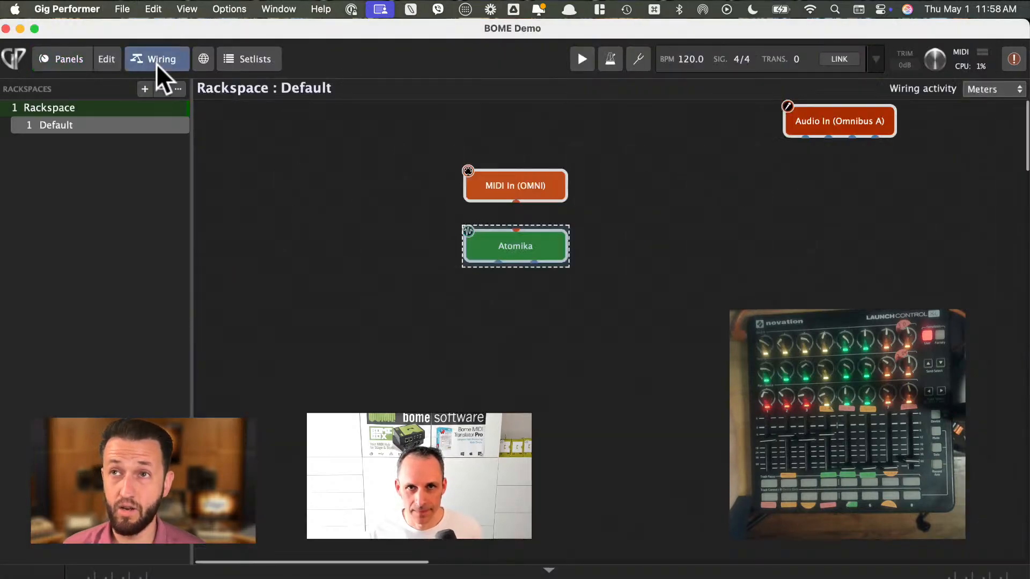
double_click(538, 243)
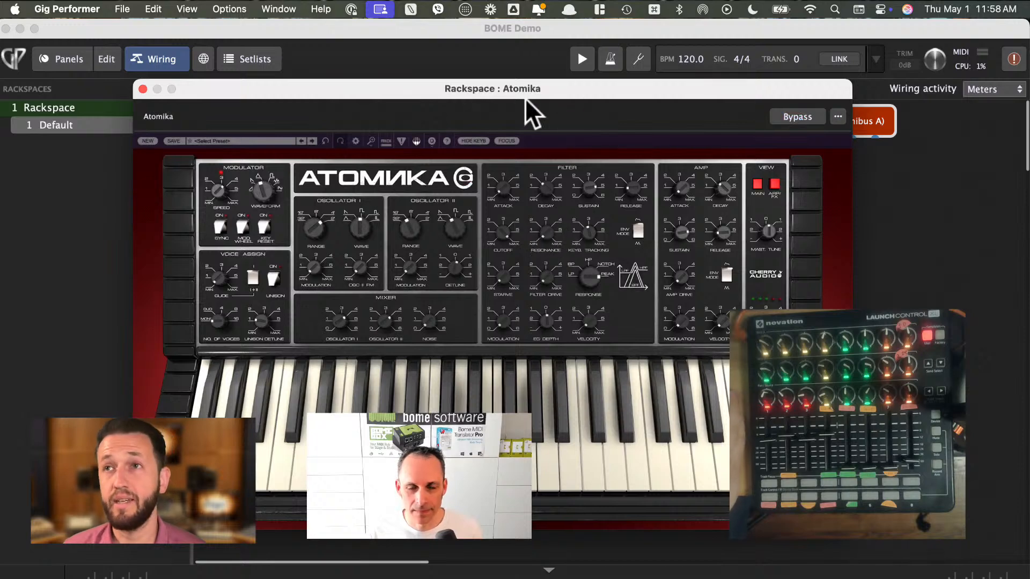
left_click_drag(484, 96, 535, 72)
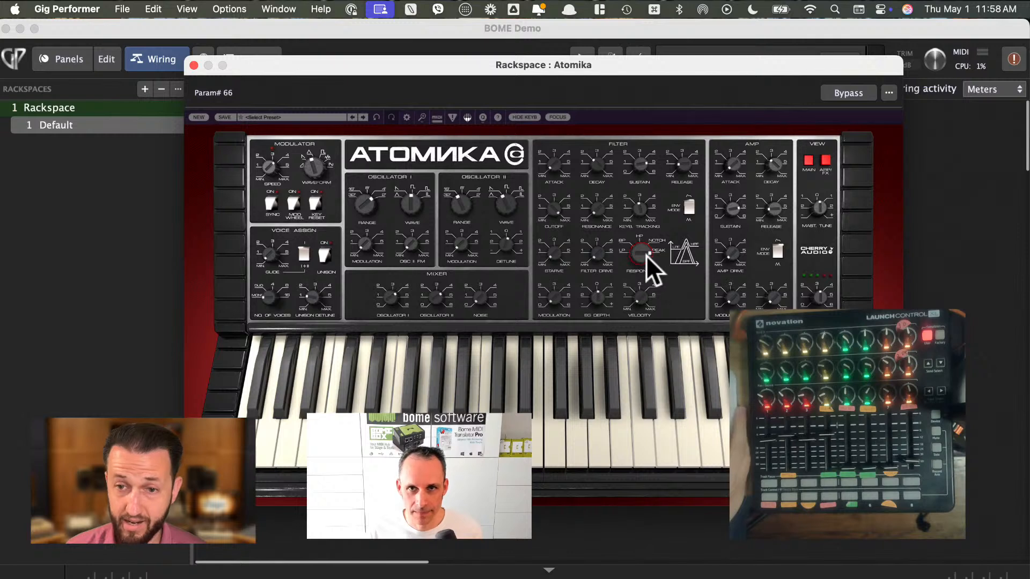
Adjust Atomika's filter Response, filter Release and Oscillator II Modulation knobs, and close the plugin window
mouse_move(646, 255)
left_mouse_down()
mouse_move(648, 336)
mouse_move(650, 265)
mouse_move(663, 248)
left_mouse_up()
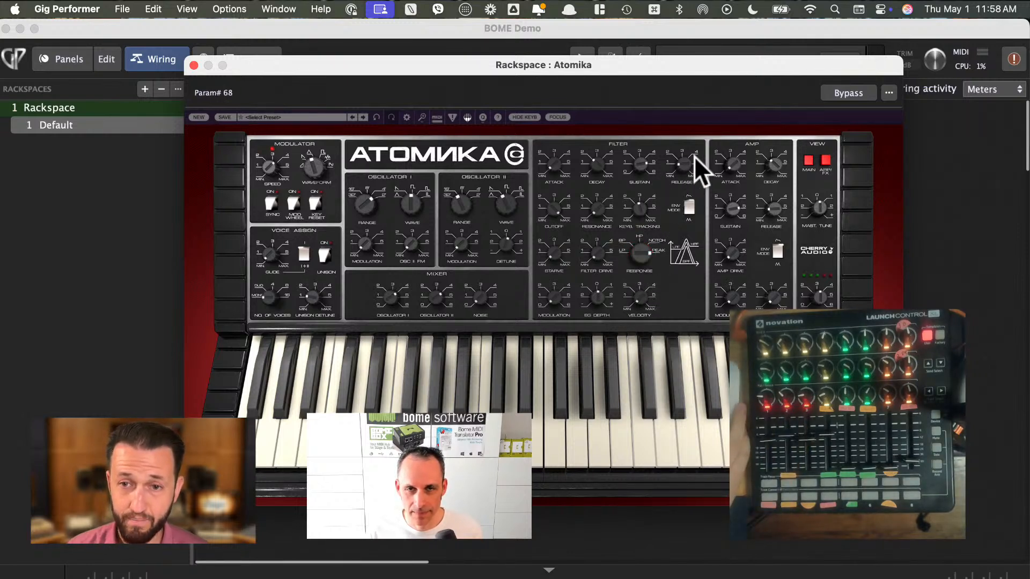
left_click_drag(697, 165, 679, 121)
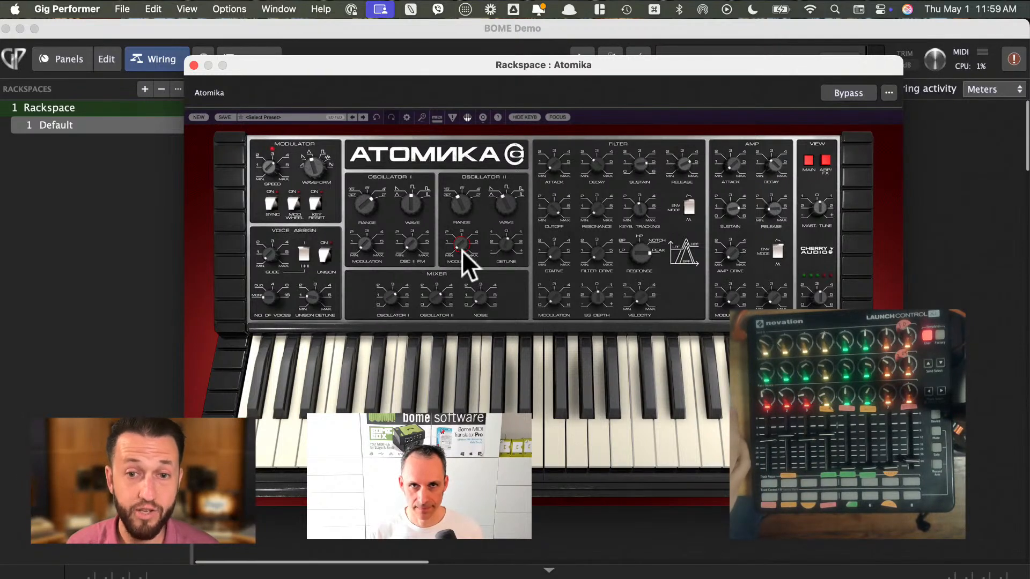
left_click_drag(459, 245, 458, 220)
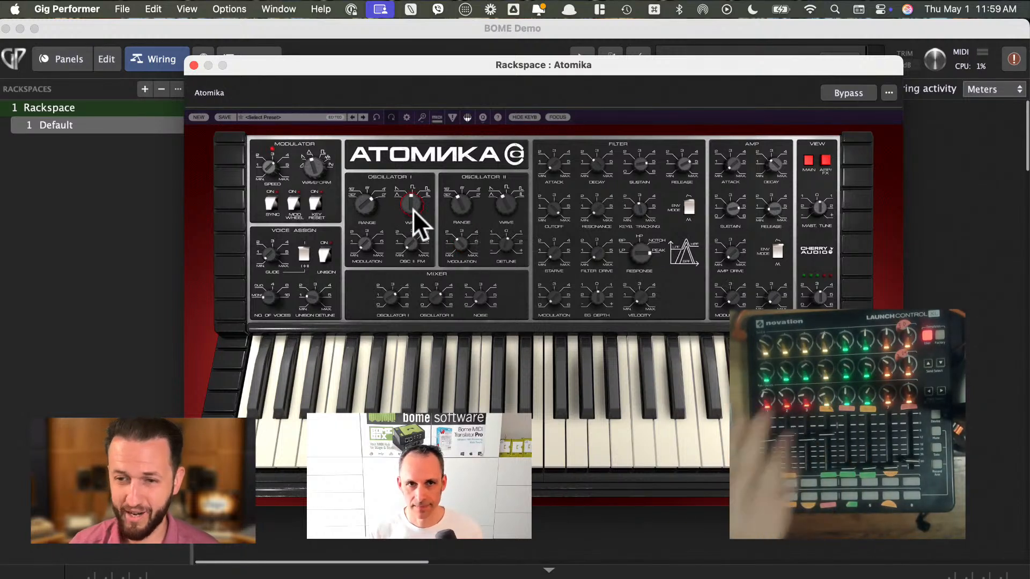
mouse_move(413, 211)
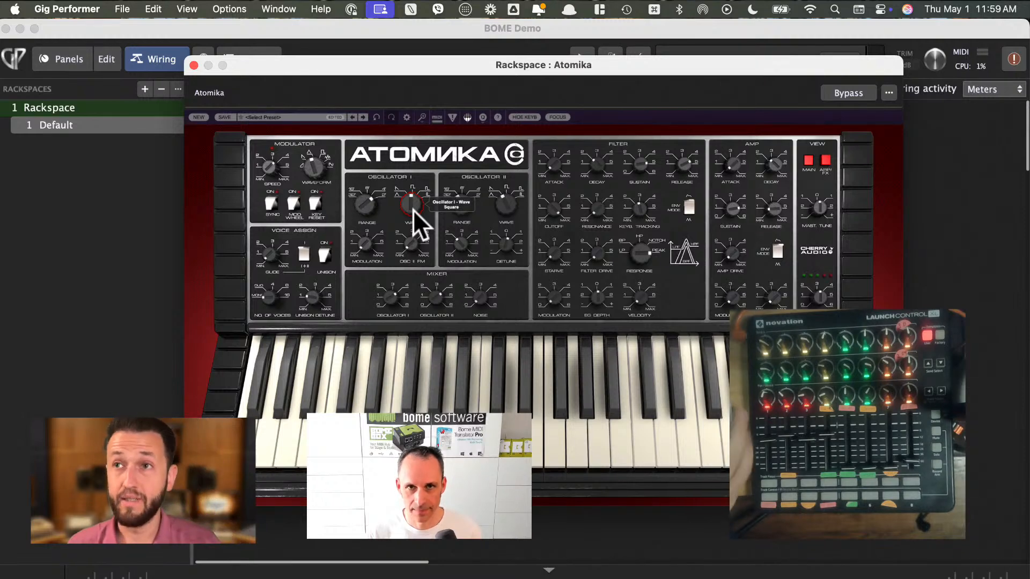
left_click(193, 66)
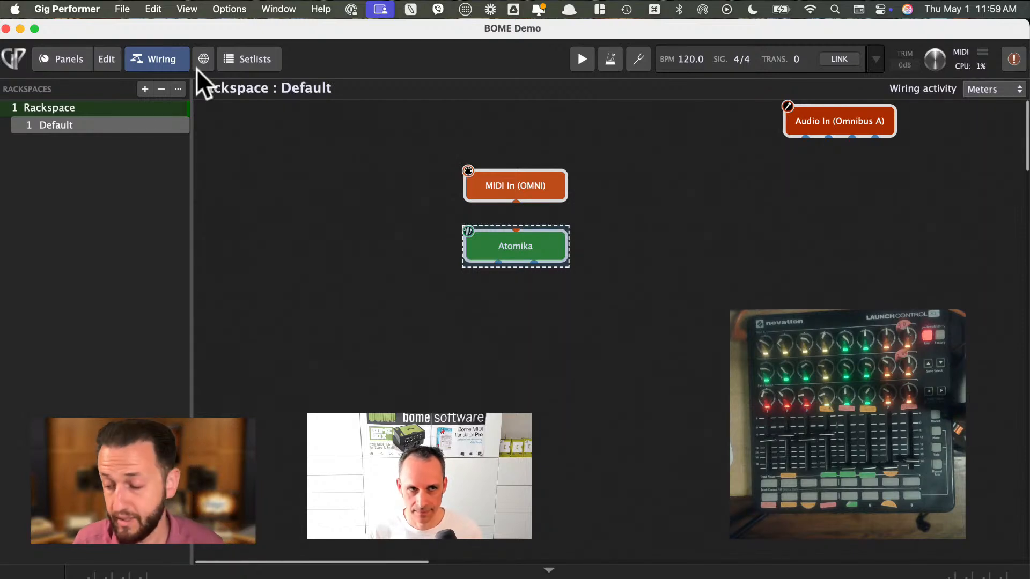
Return to Bome MIDI Translator Pro and review the translators listed in the Knob to Mouse Drag preset
key("super+Tab")
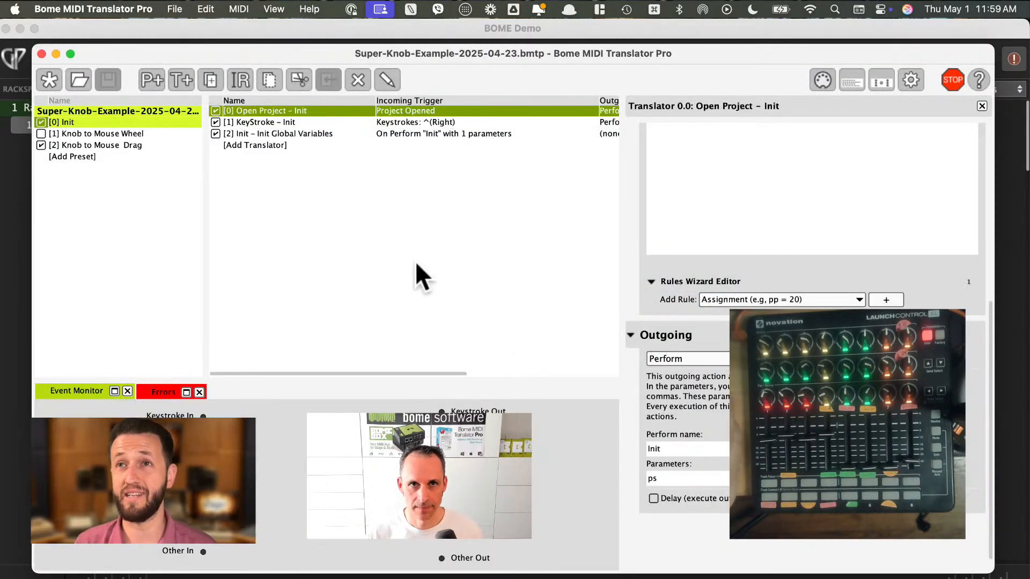
left_click(96, 146)
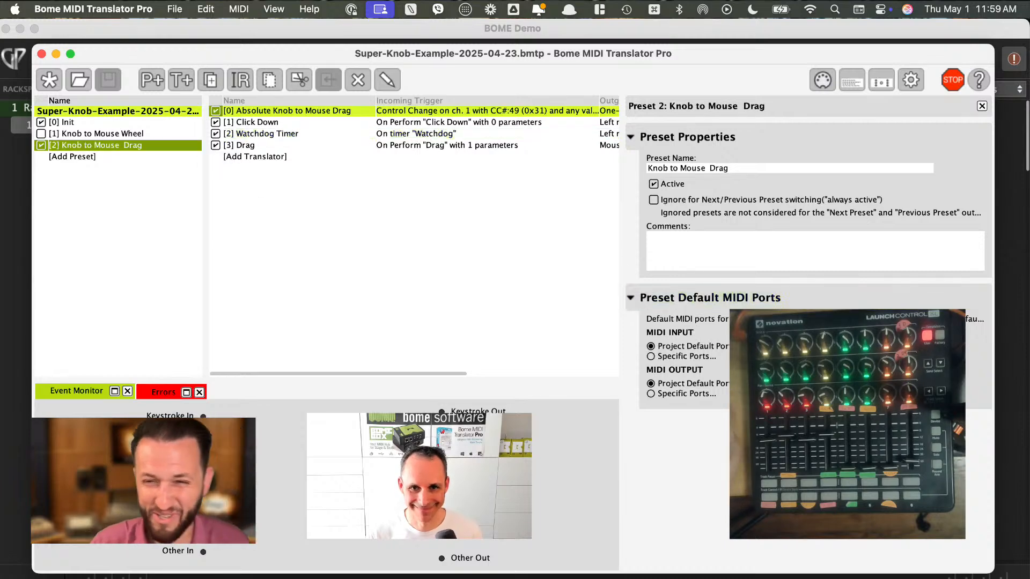
left_click_drag(848, 424, 185, 302)
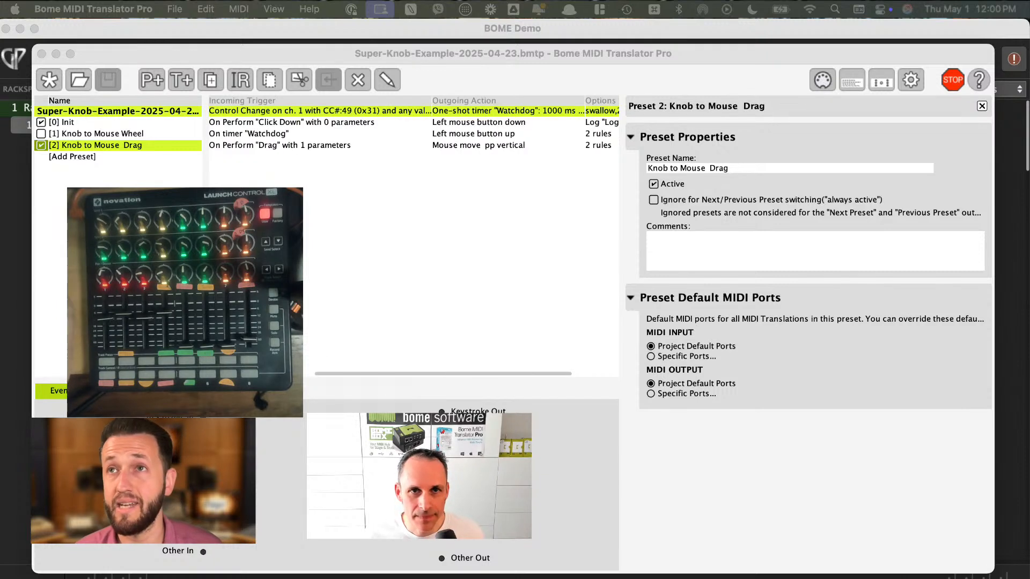
Open the Click Down translator and examine its Perform incoming trigger and rules
left_click(260, 122)
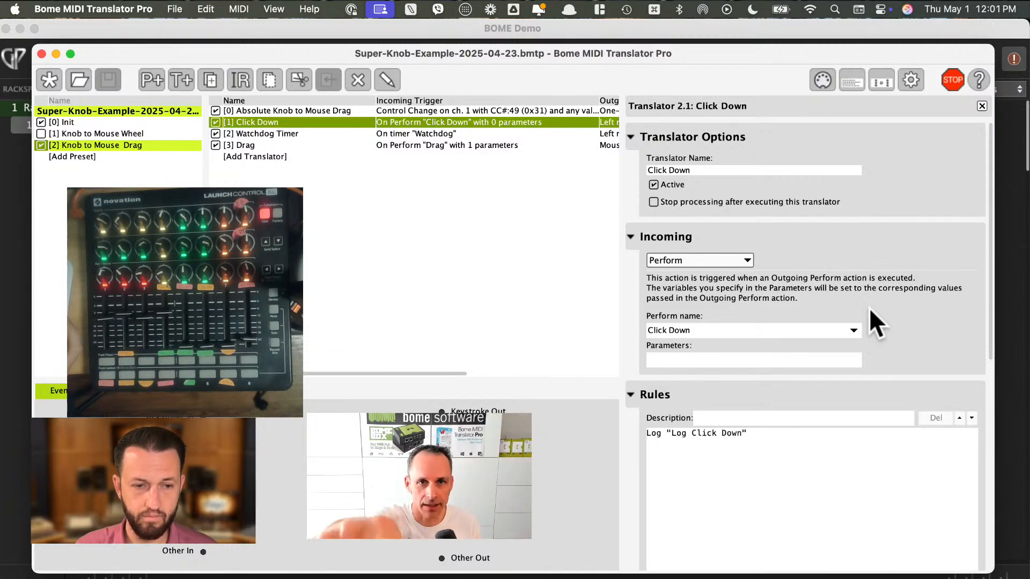
scroll(869, 322, "down", 5)
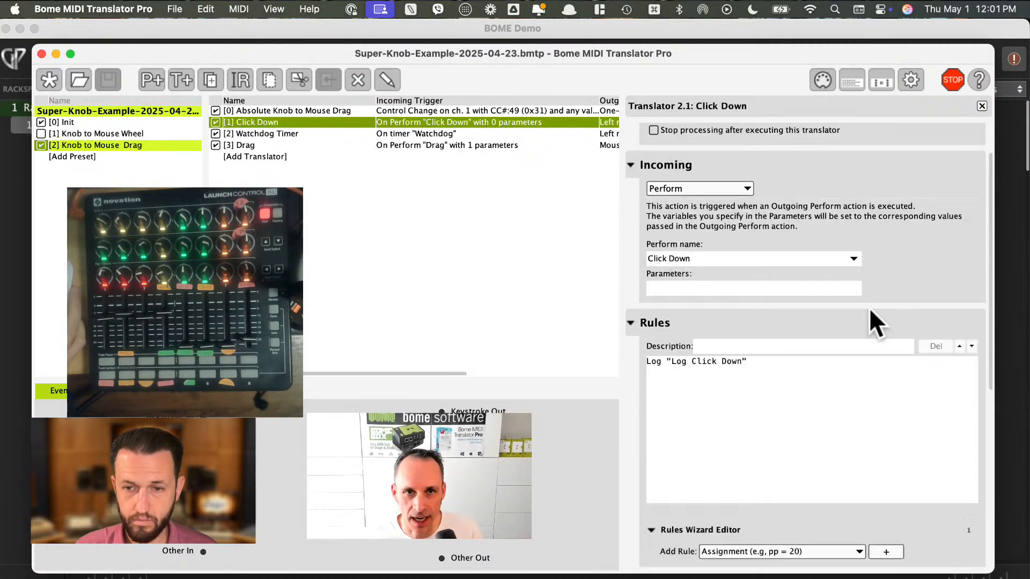
scroll(870, 310, "up", 5)
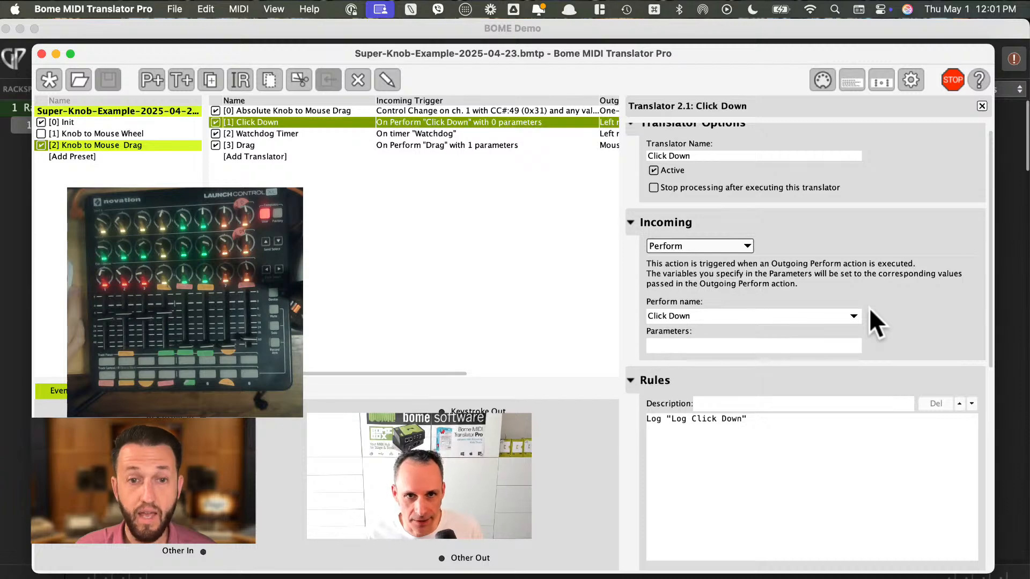
scroll(870, 310, "down", 1)
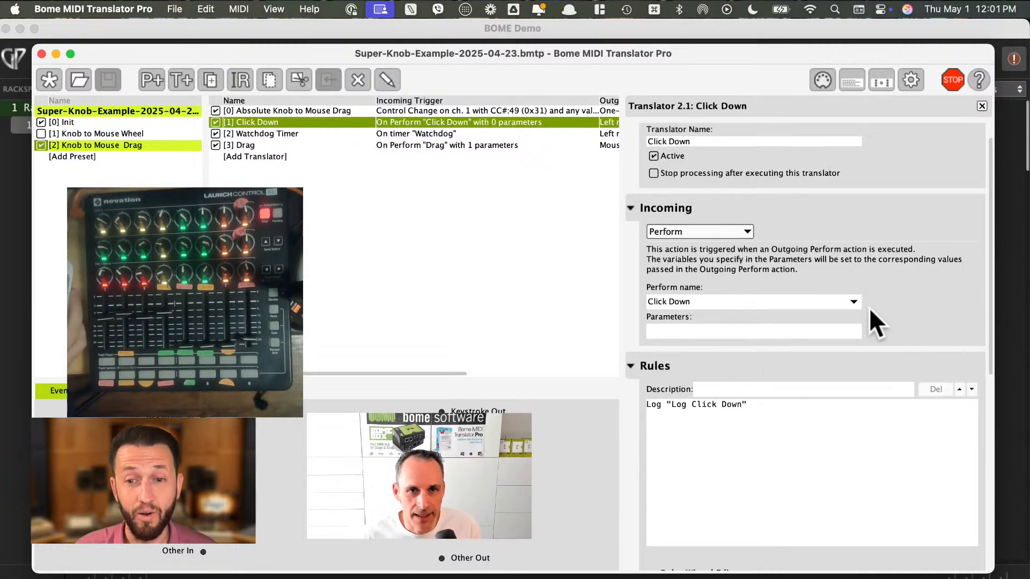
Review the Click Down translator's outgoing mouse action, and open the Watchdog Timer translator to view its rules and output
scroll(869, 317, "down", 8)
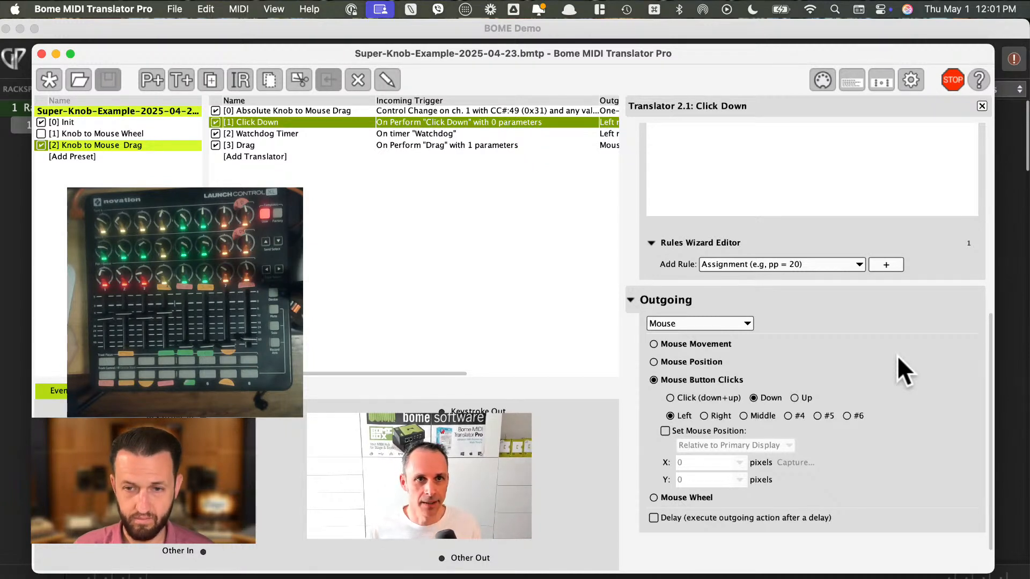
left_click(293, 133)
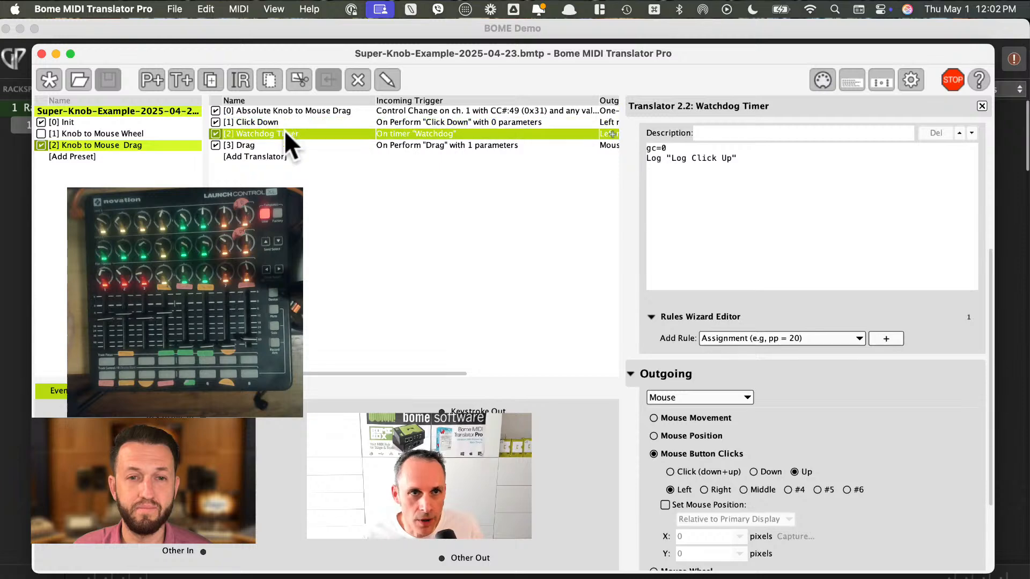
Open the Drag translator and examine its incoming Perform parameter, direction rule and outgoing mouse movement
left_click(281, 144)
scroll(768, 338, "up", 5)
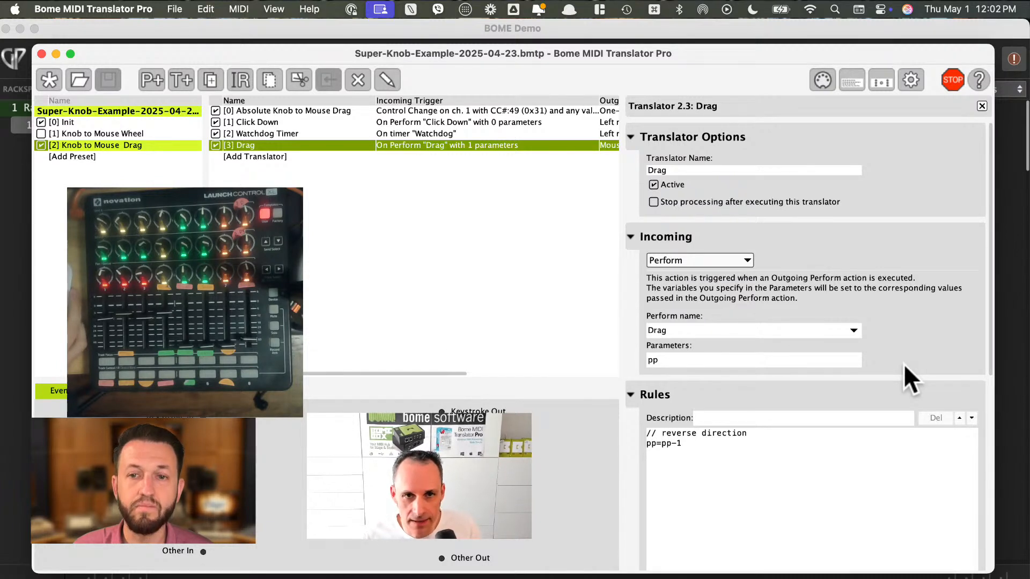
scroll(903, 363, "down", 3)
scroll(906, 370, "down", 7)
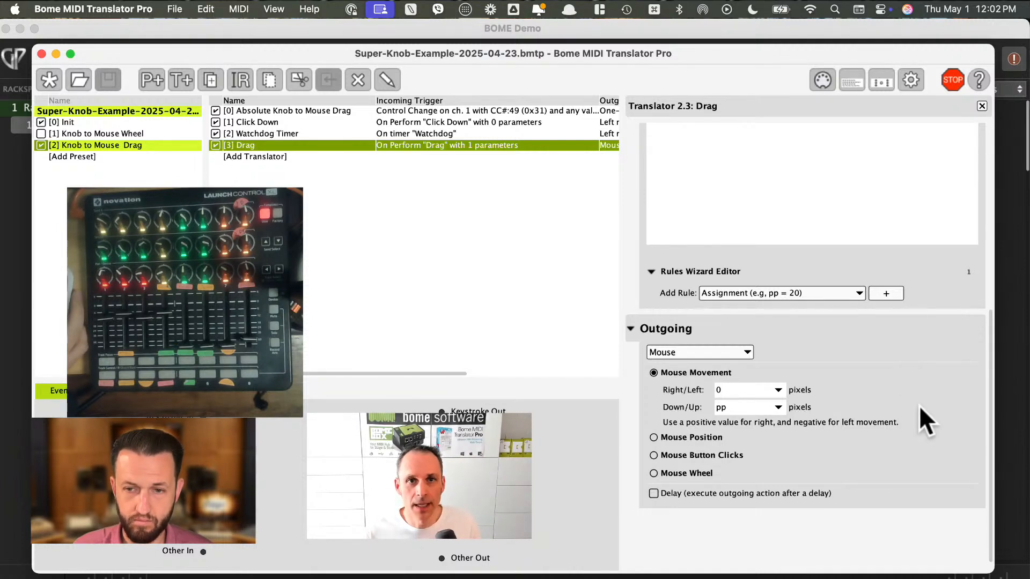
scroll(921, 408, "up", 3)
scroll(920, 406, "up", 5)
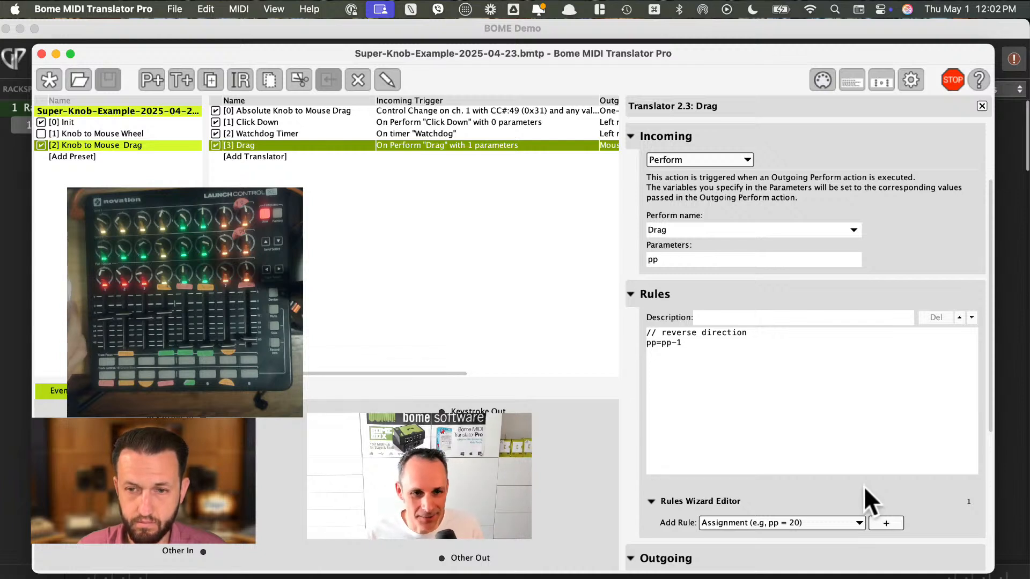
scroll(864, 488, "down", 10)
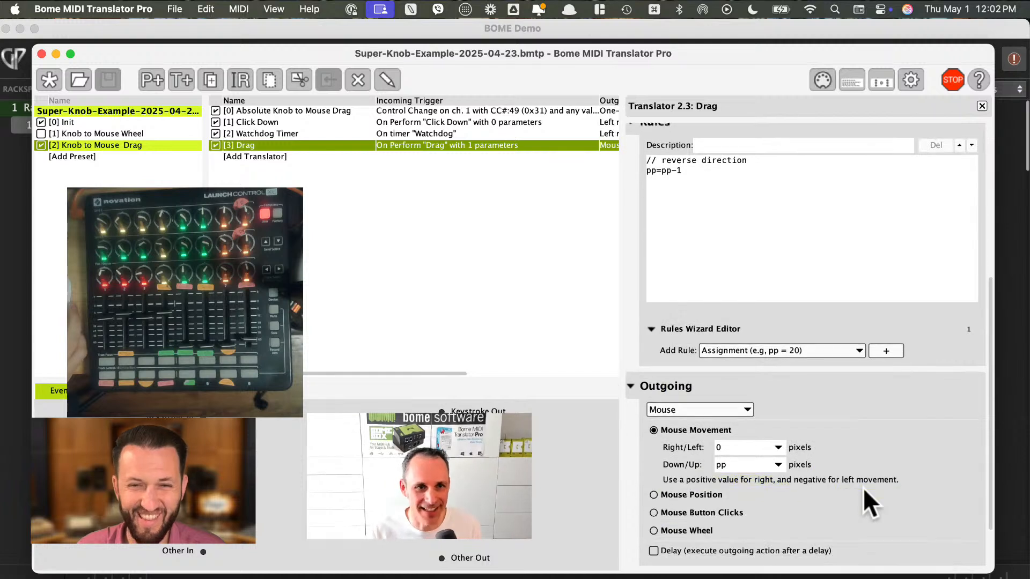
scroll(864, 488, "down", 1)
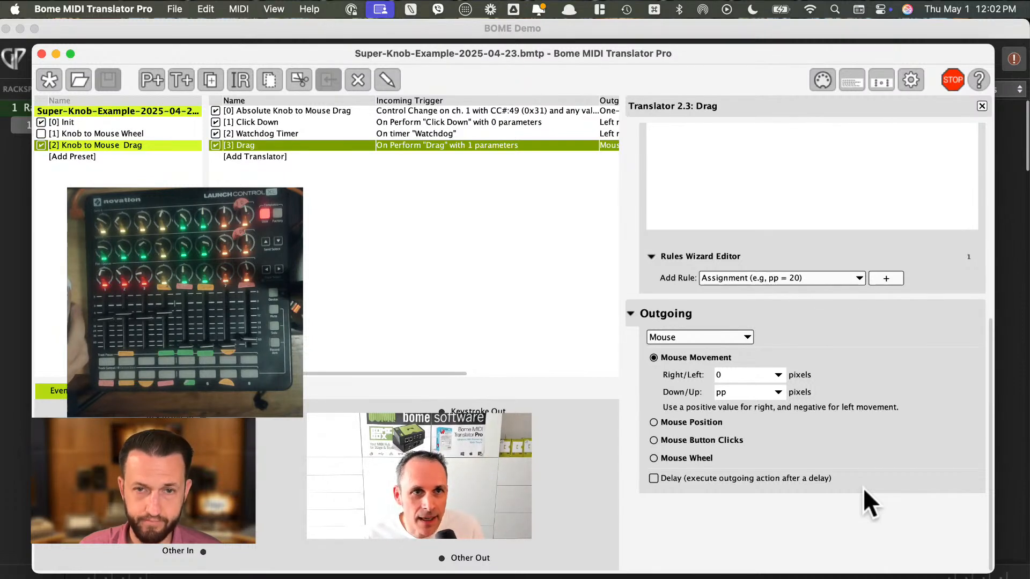
Open the Absolute Knob to Mouse Drag translator and examine its Control Change trigger and full rules
left_click(273, 110)
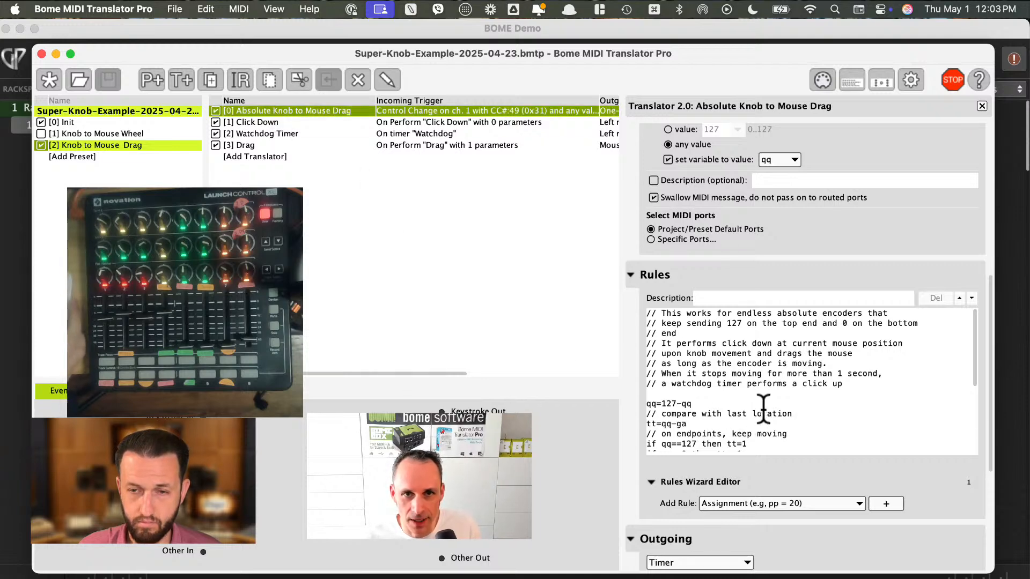
scroll(779, 236, "up", 3)
scroll(783, 250, "up", 3)
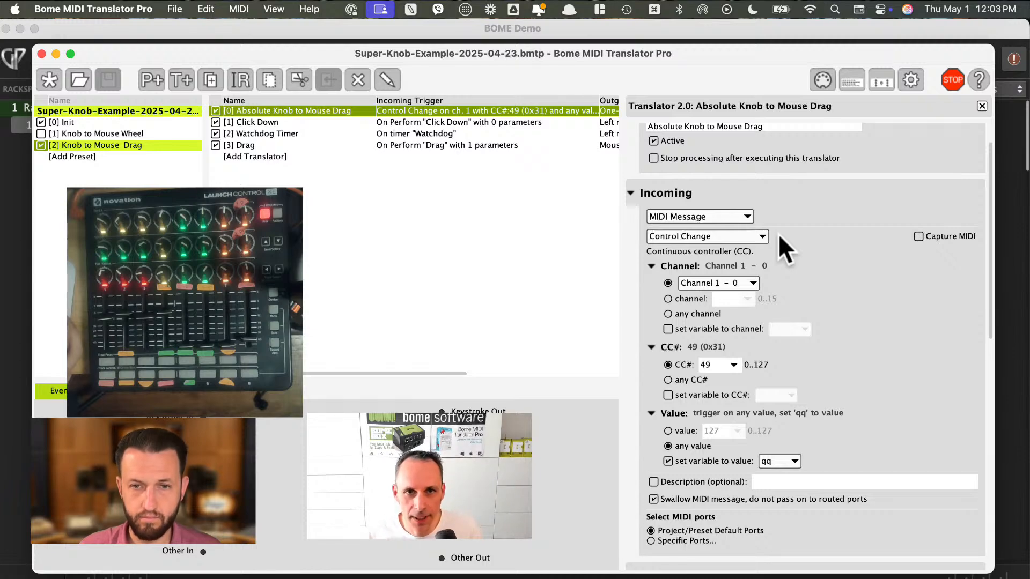
scroll(865, 326, "down", 10)
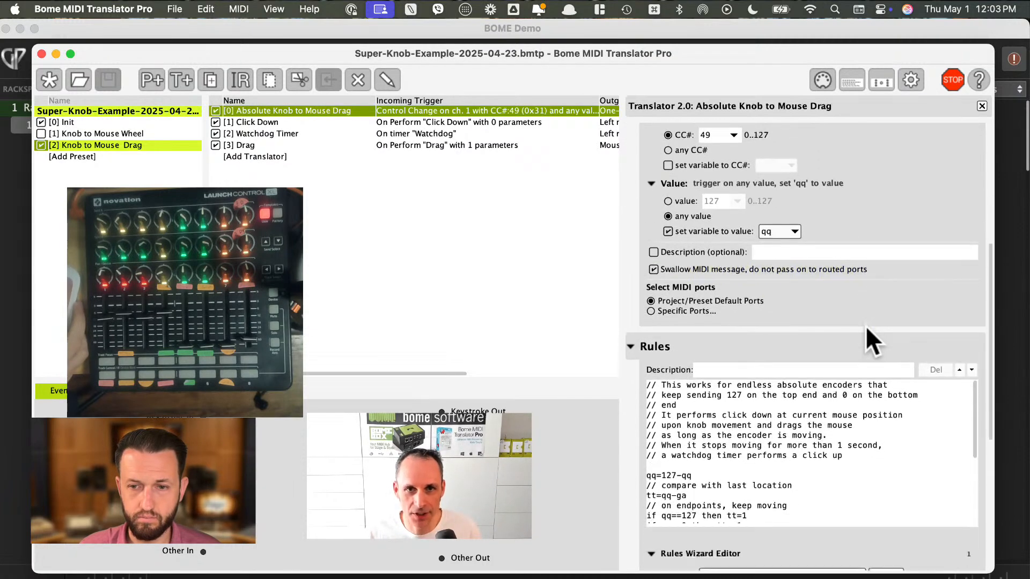
scroll(865, 326, "down", 1)
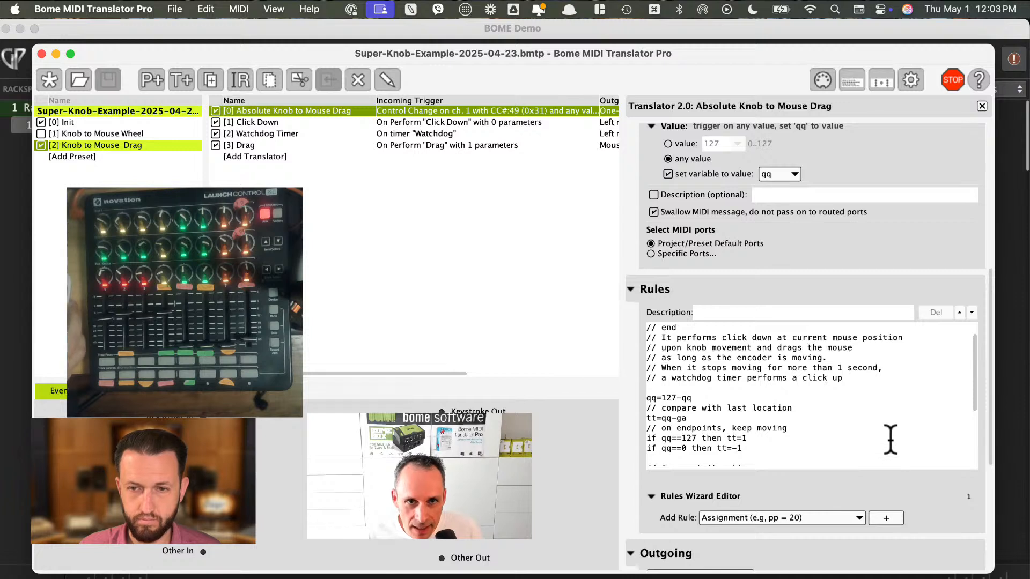
scroll(893, 429, "up", 3)
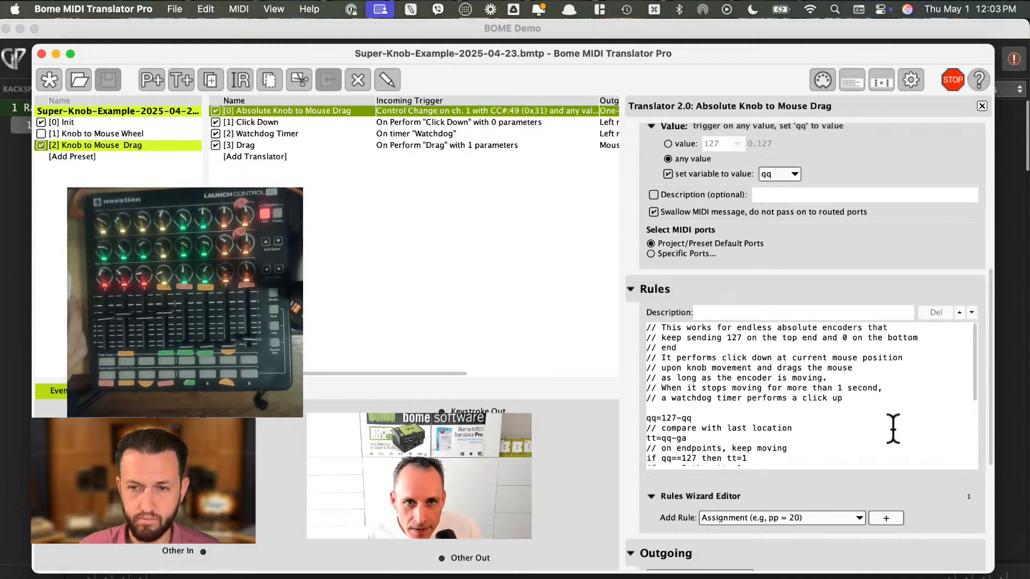
scroll(893, 429, "down", 5)
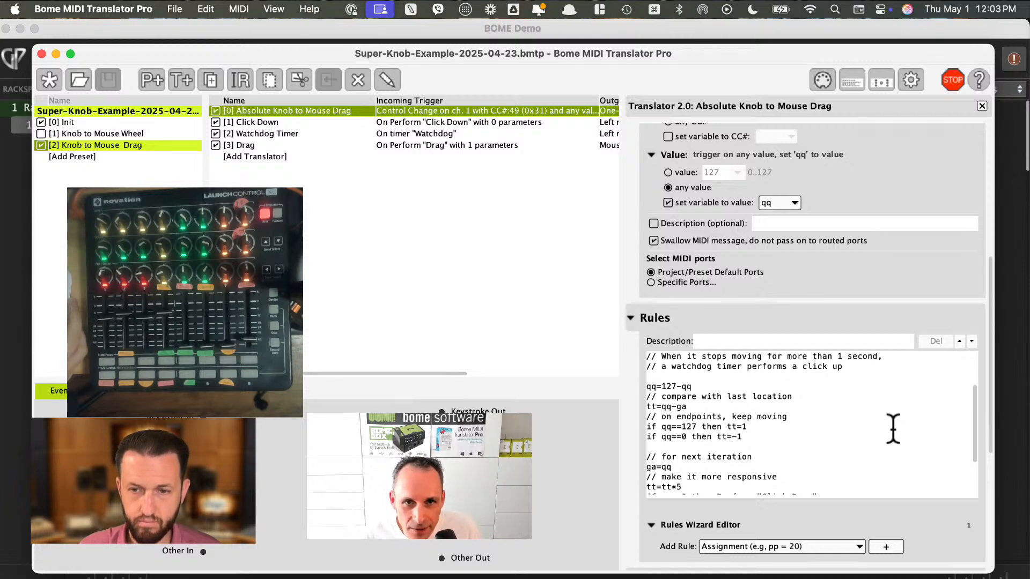
scroll(893, 429, "down", 8)
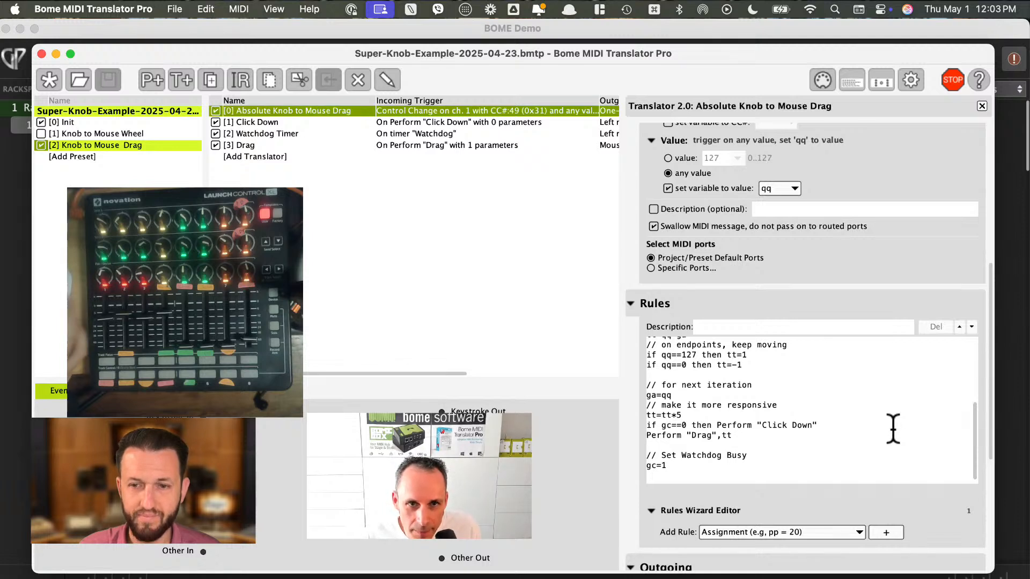
Highlight the Click Down name in the rule that performs it when gc equals 0
double_click(719, 426)
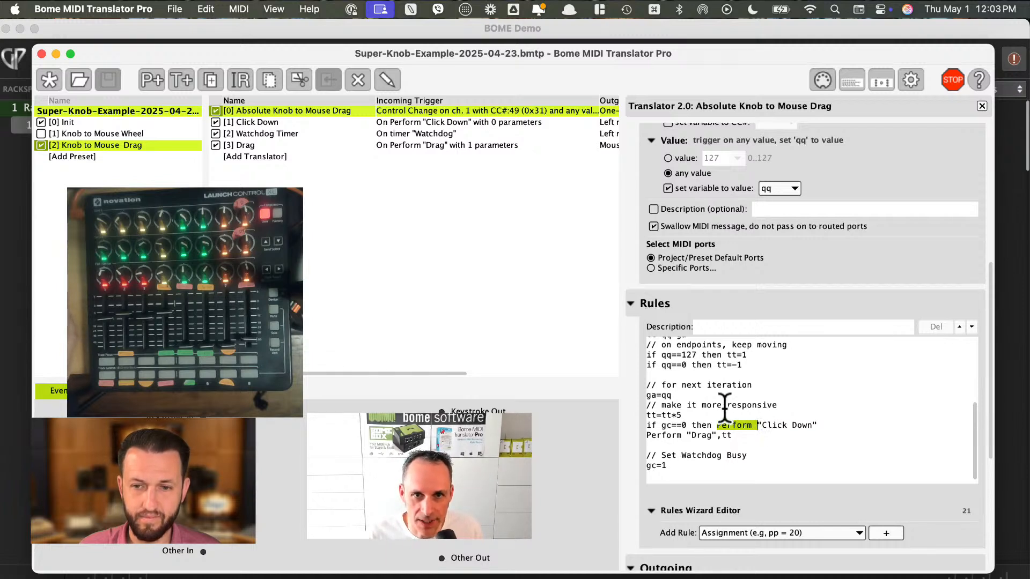
left_click(786, 416)
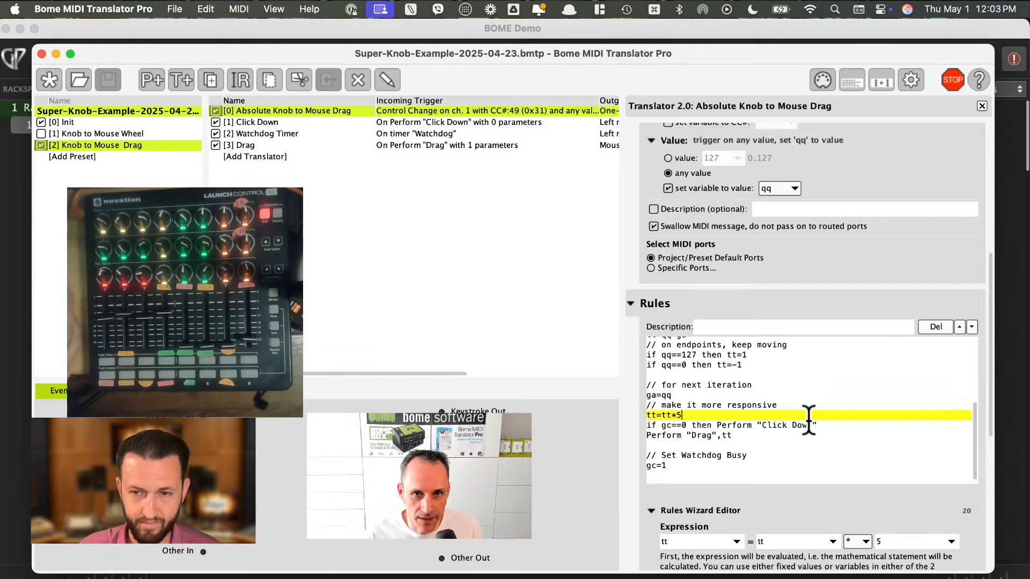
left_click_drag(811, 424, 761, 426)
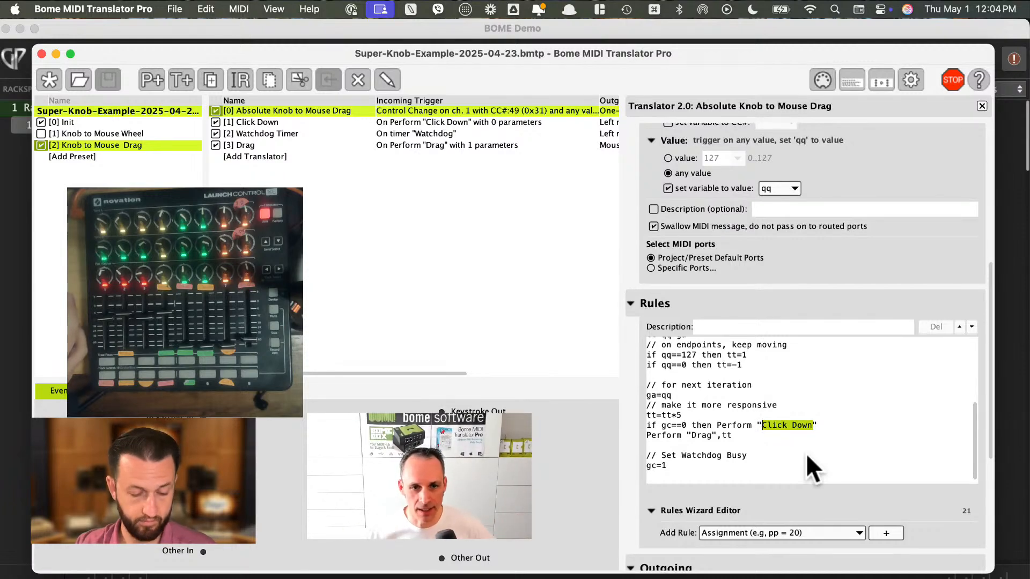
Switch to Gig Performer and show the first rackspace's panels outside edit mode
key("super+Tab")
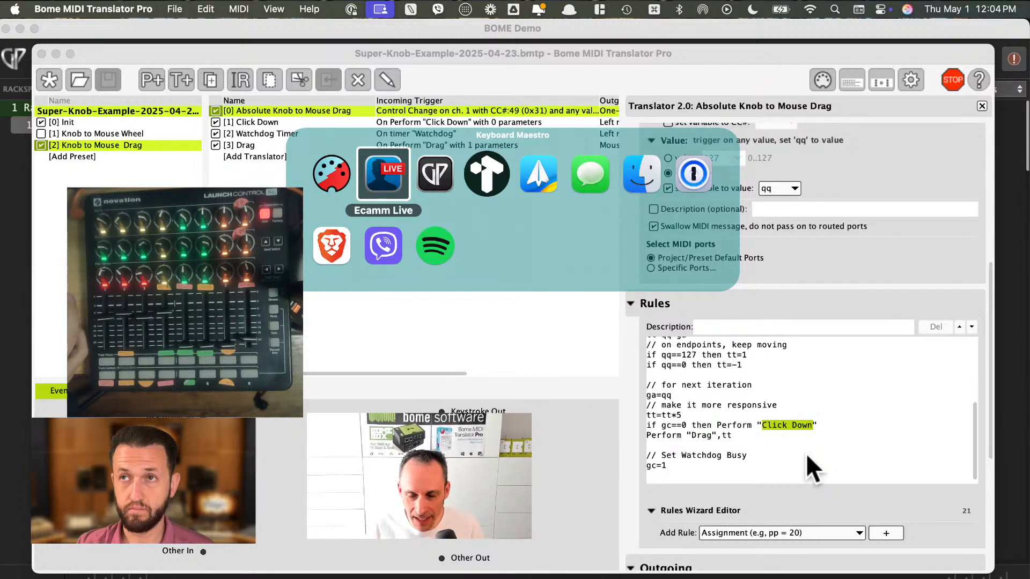
key("super+Tab")
key("super+Tab")
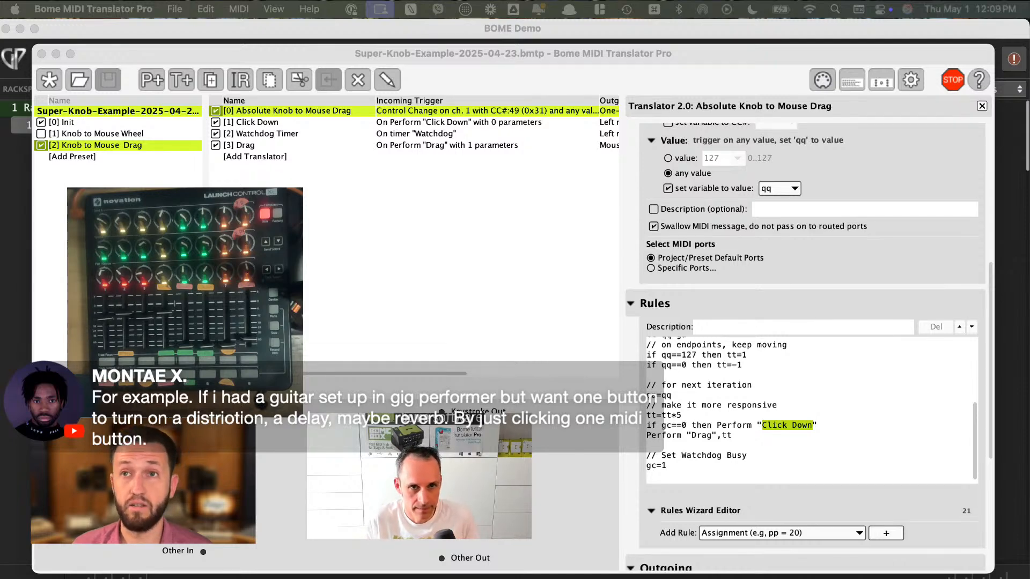
left_click(22, 457)
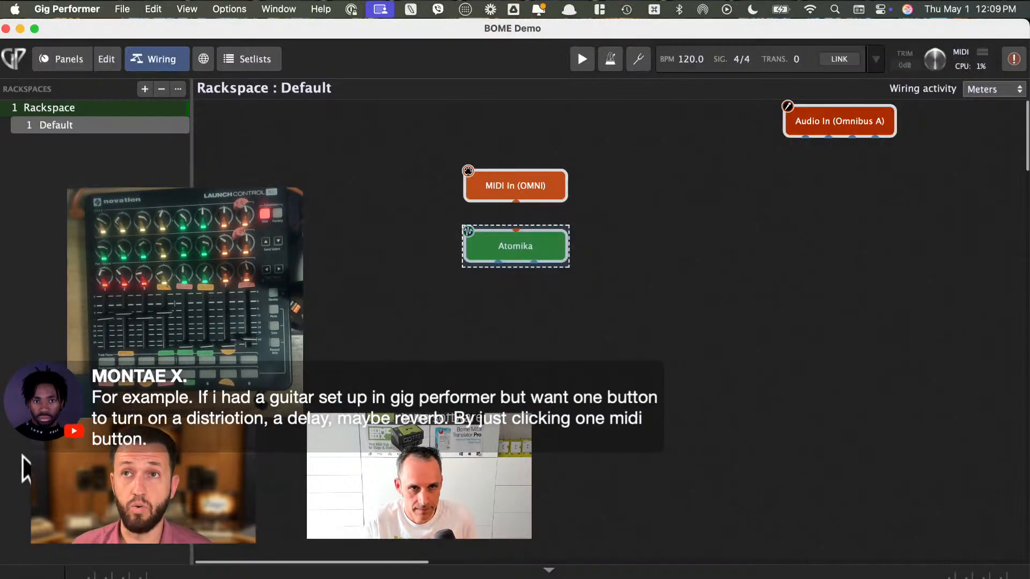
left_click(107, 67)
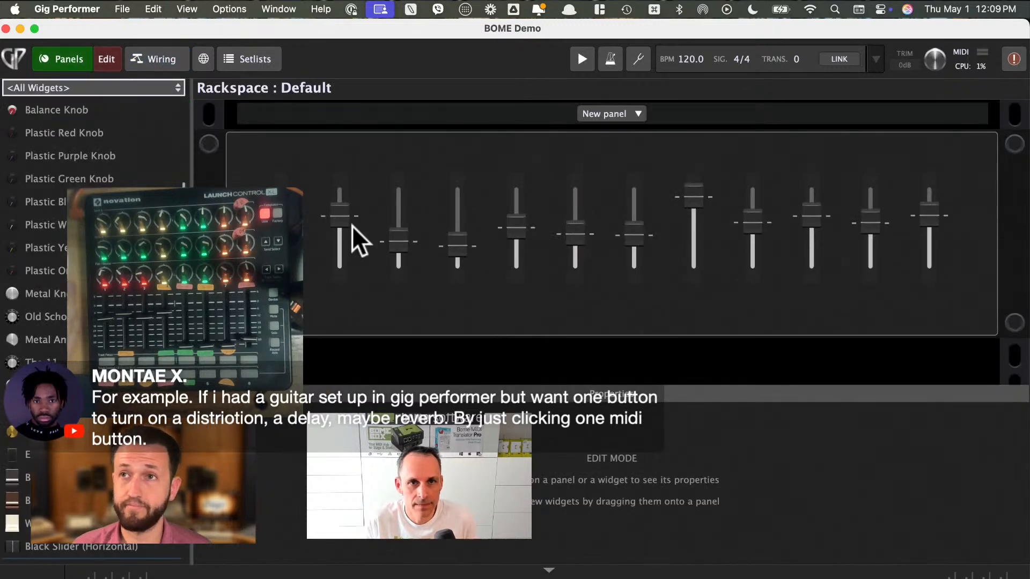
left_click(96, 66)
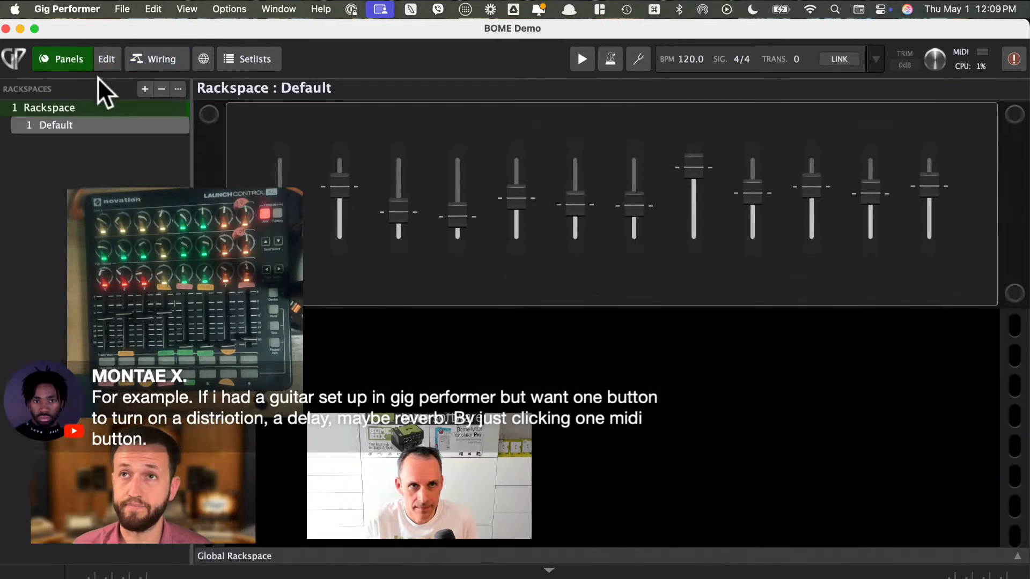
Add a new rackspace and accept its default properties
left_click(146, 88)
left_click(169, 107)
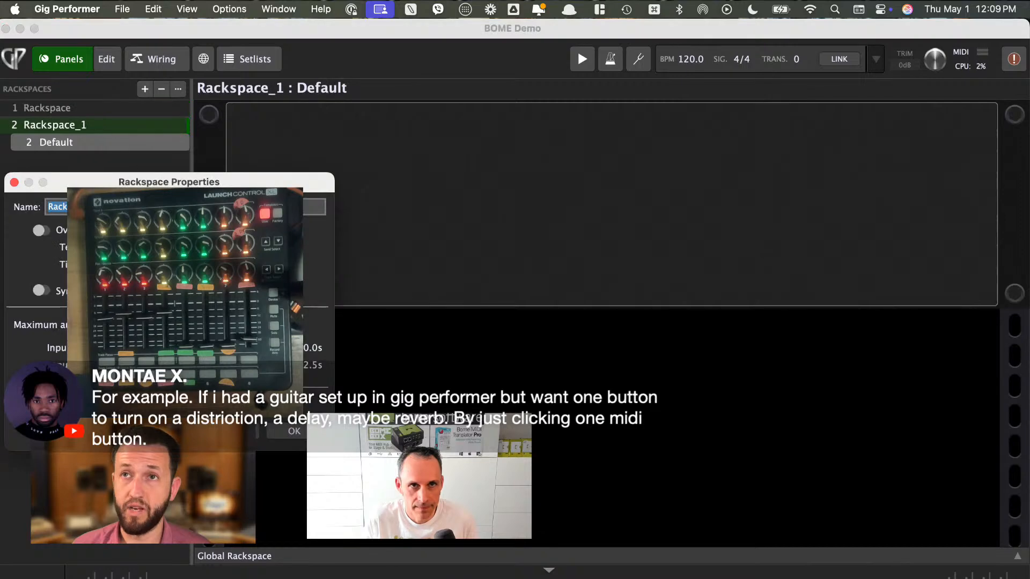
left_click(281, 433)
left_click(281, 434)
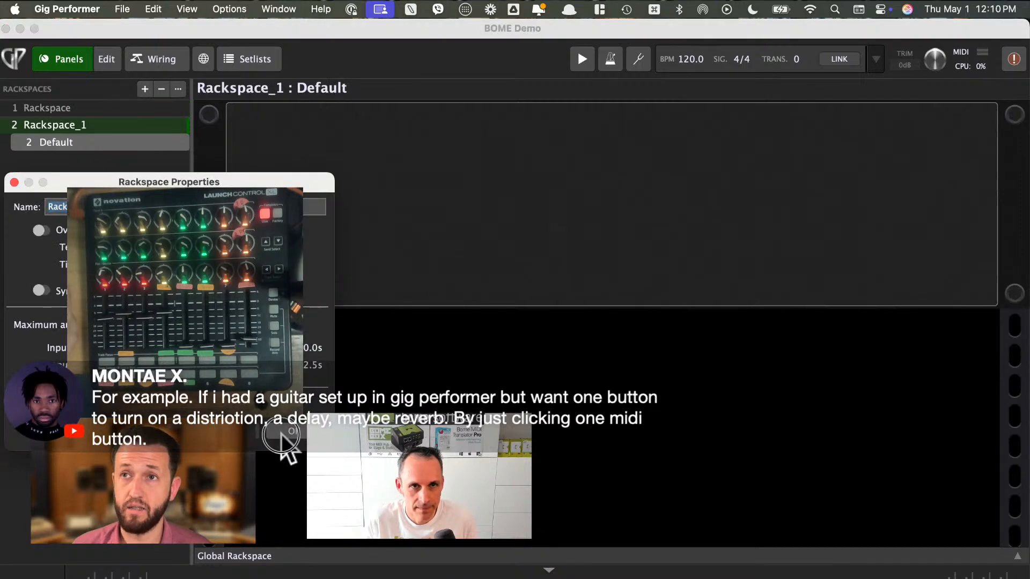
Place four LED button widgets in a horizontal row on the new rackspace's panel, and leave edit mode
left_click(106, 59)
scroll(96, 322, "down", 10)
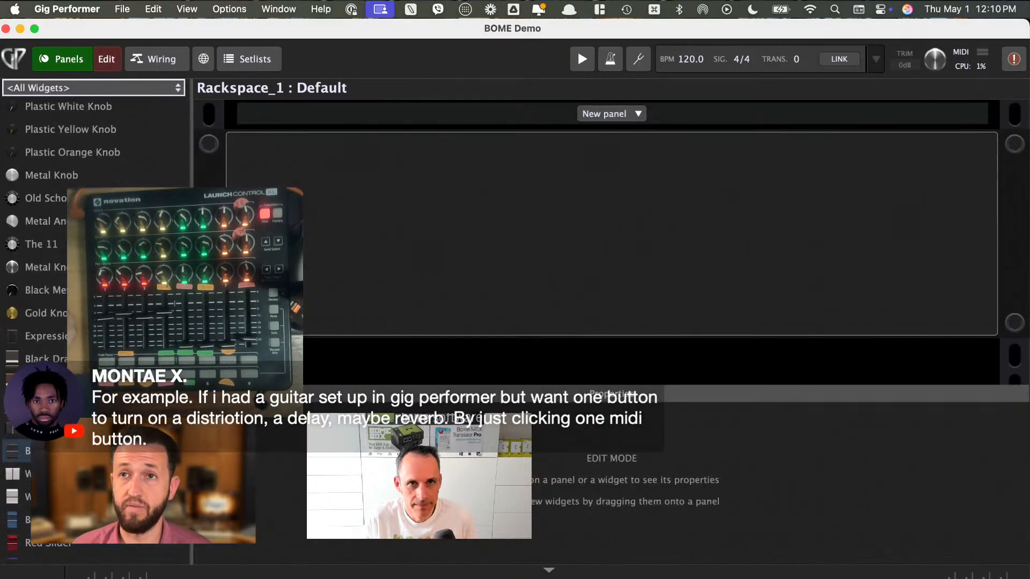
left_click_drag(48, 370, 449, 205)
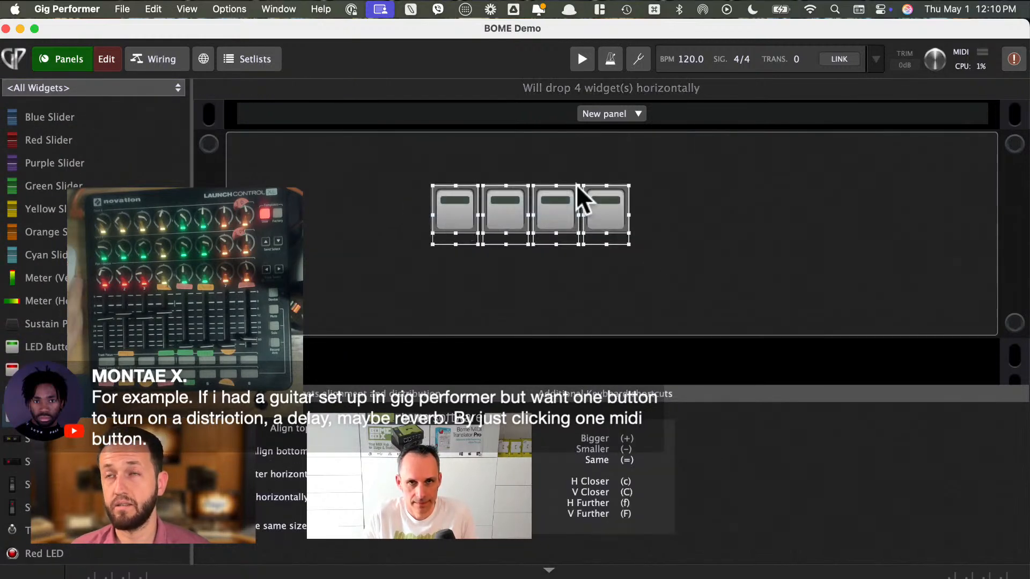
left_click(110, 59)
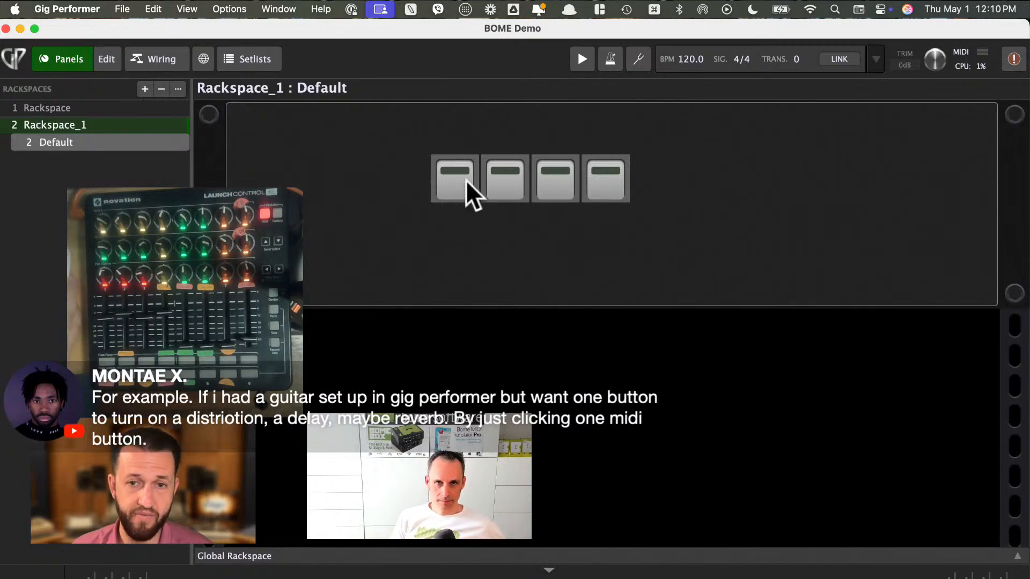
Add a second variation to the new rackspace, keeping its default properties
left_click(144, 89)
left_click(164, 120)
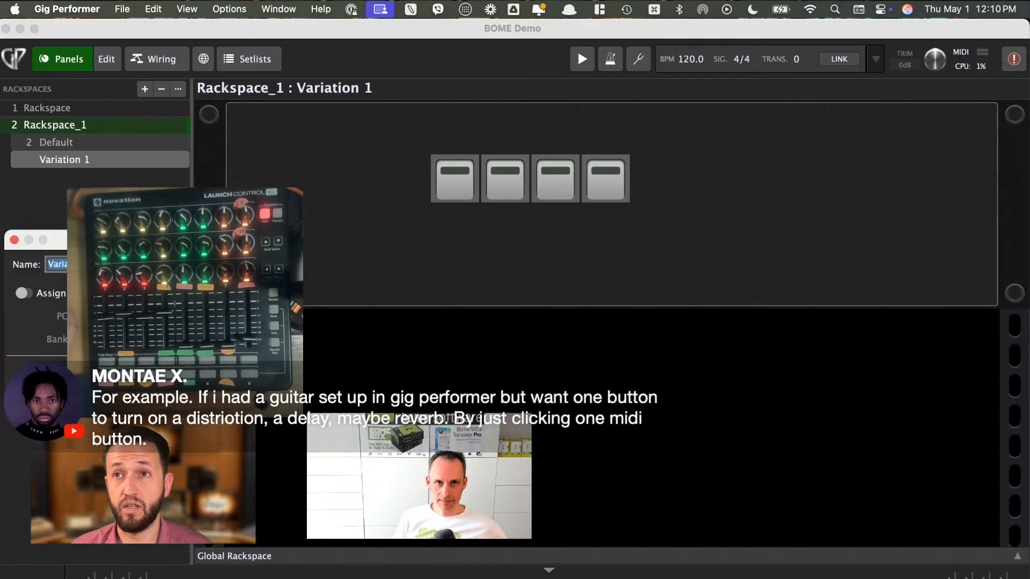
left_click(183, 372)
Turn on the first and third buttons in the Default variation
left_click(91, 146)
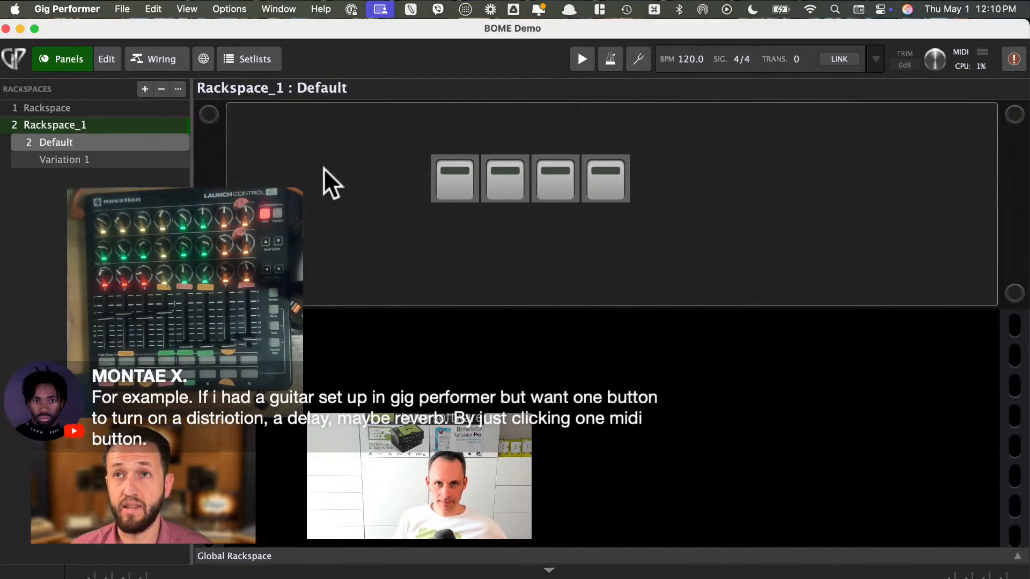
left_click(459, 186)
left_click(550, 185)
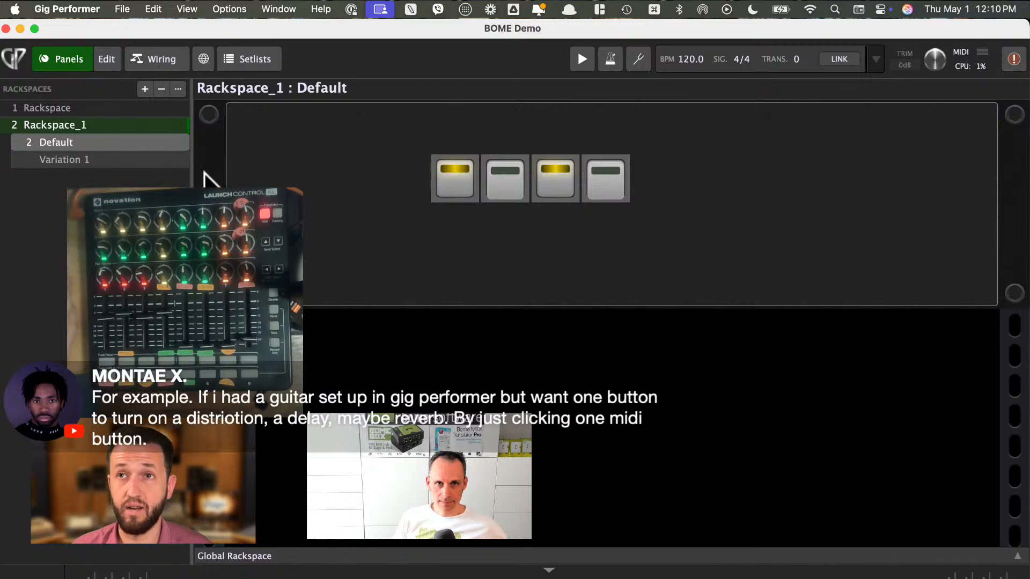
Turn on the second button in Variation 1, and alternate between the two variations to compare their button states
left_click(102, 160)
left_click(535, 185)
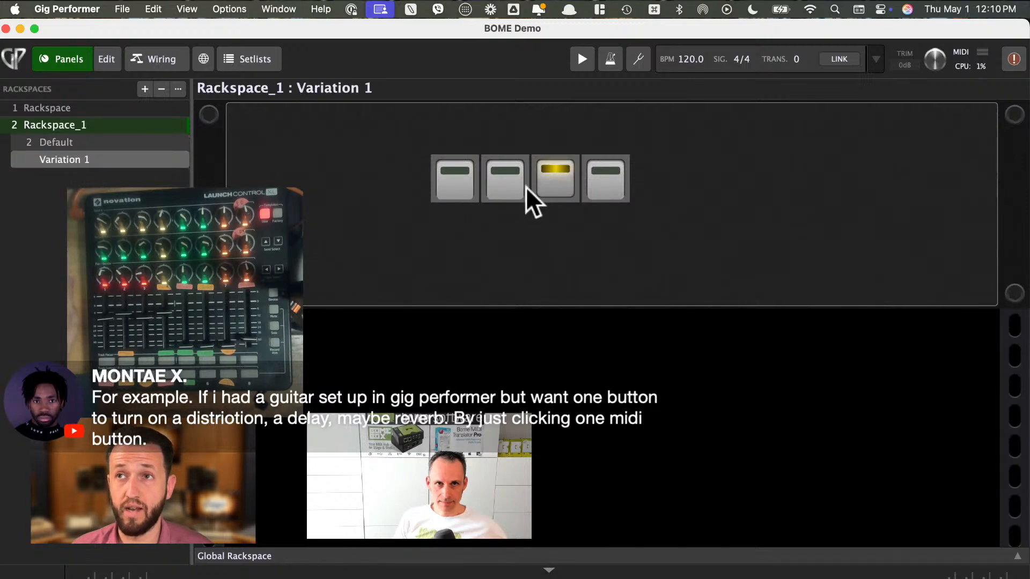
left_click(92, 143)
left_click(88, 160)
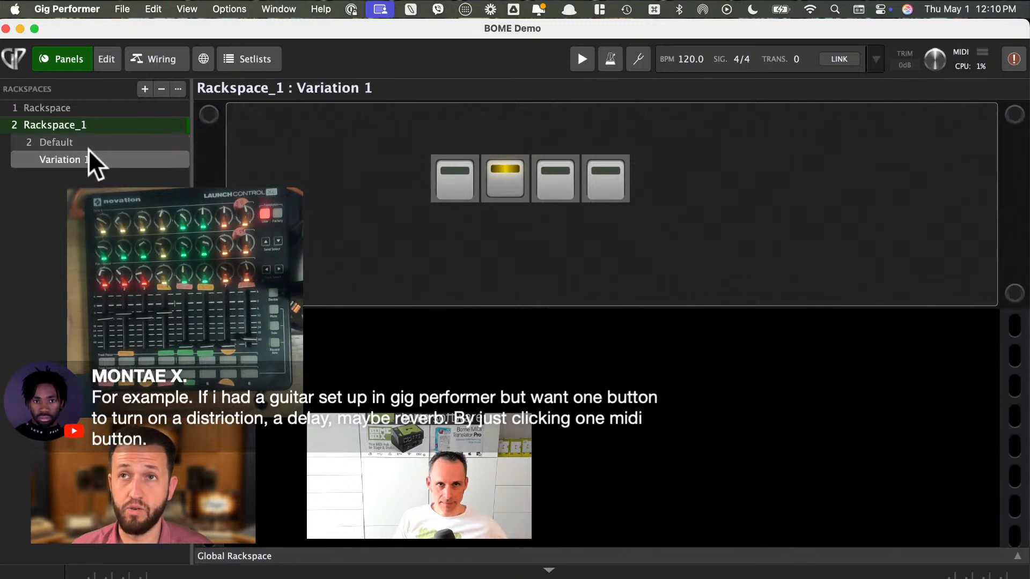
left_click(84, 143)
left_click(79, 160)
left_click(75, 143)
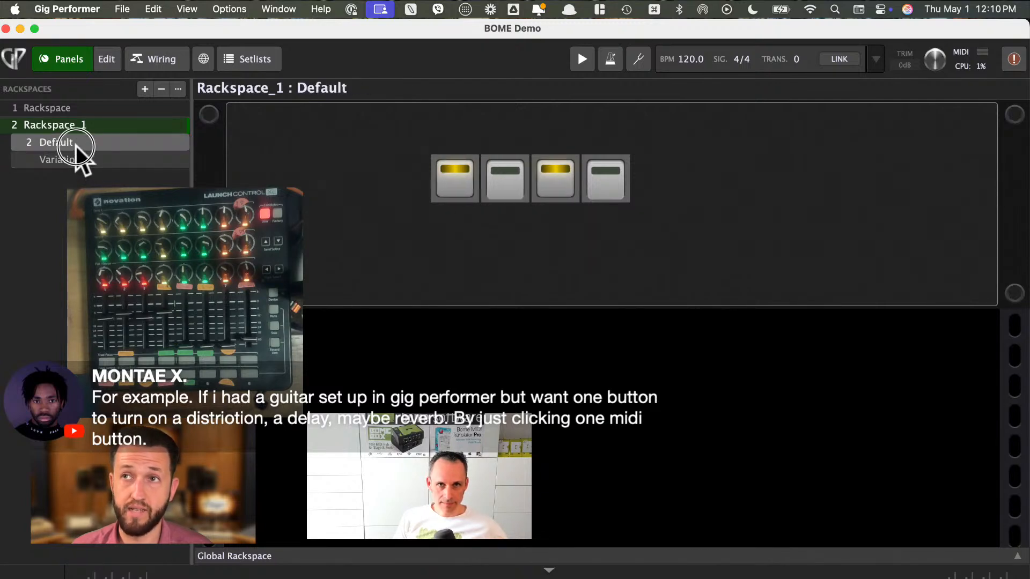
Set Variation 1 to have the second and fourth buttons on, and recall Default and Variation 1 in turn
left_click(78, 160)
left_click(504, 179)
left_click(607, 182)
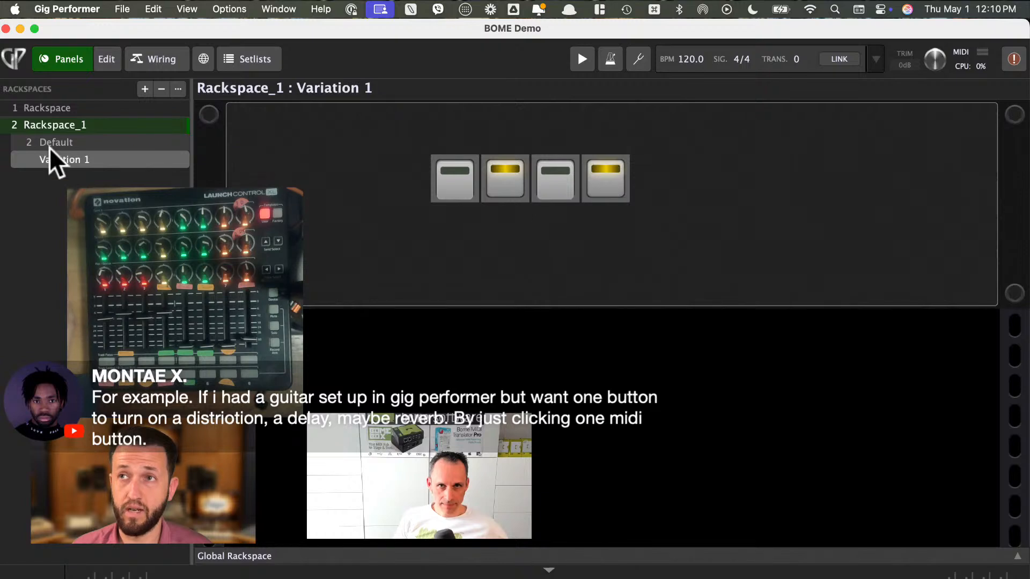
left_click(58, 145)
left_click(62, 160)
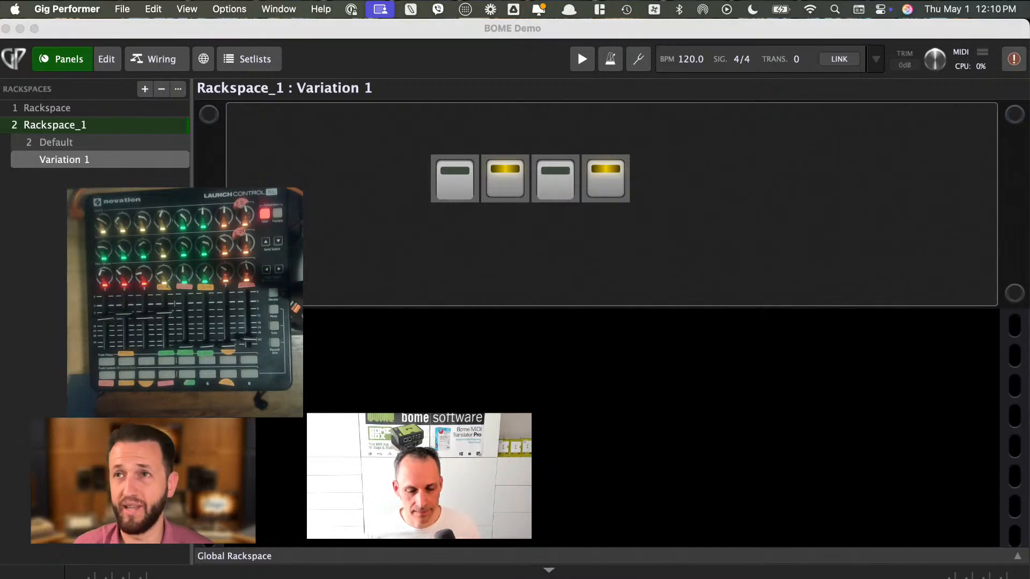
Return to Bome MIDI Translator Pro and view the rules of the Absolute Knob to Mouse Drag translator
key("super+Tab")
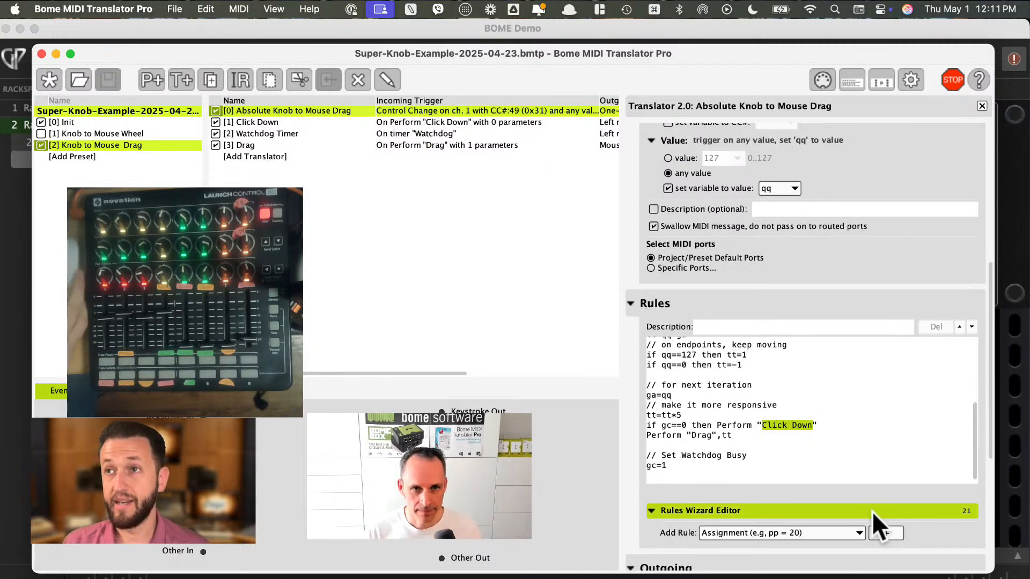
scroll(871, 510, "up", 1)
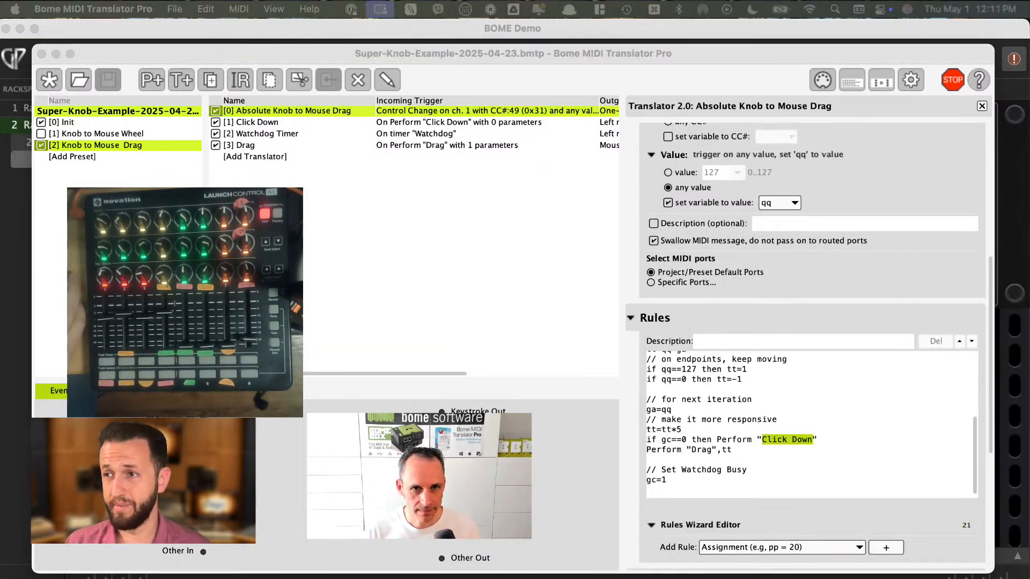